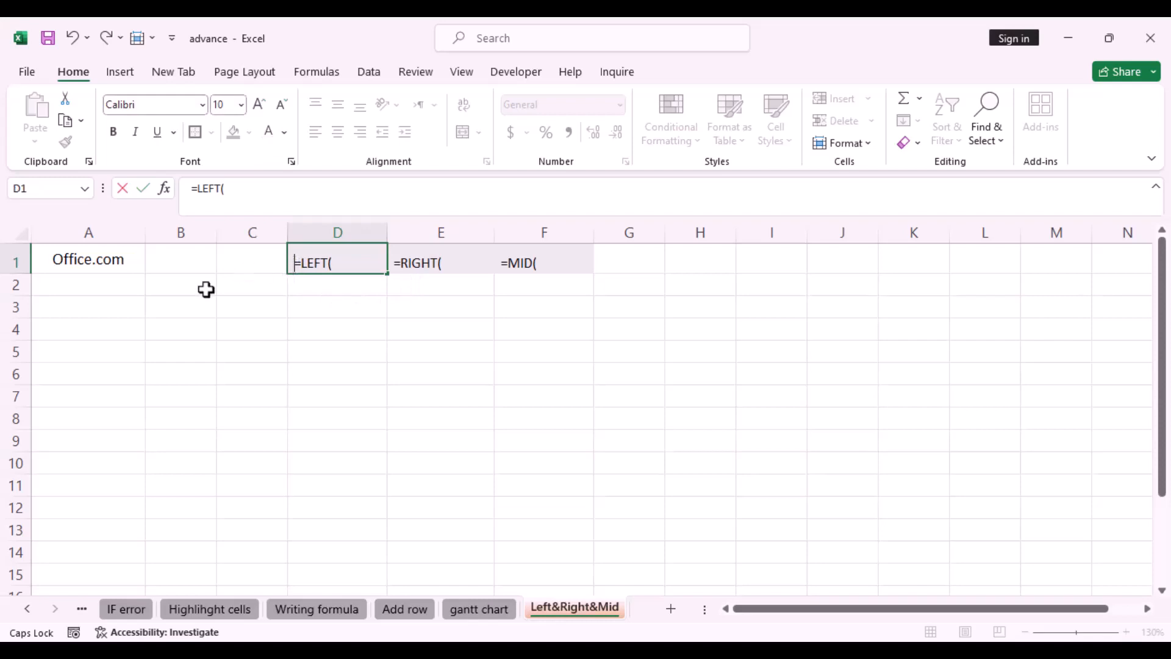
In A2, enter a LEFT formula returning the first 2 characters of A1
{"action": "left_click", "coordinate": [110, 285]}
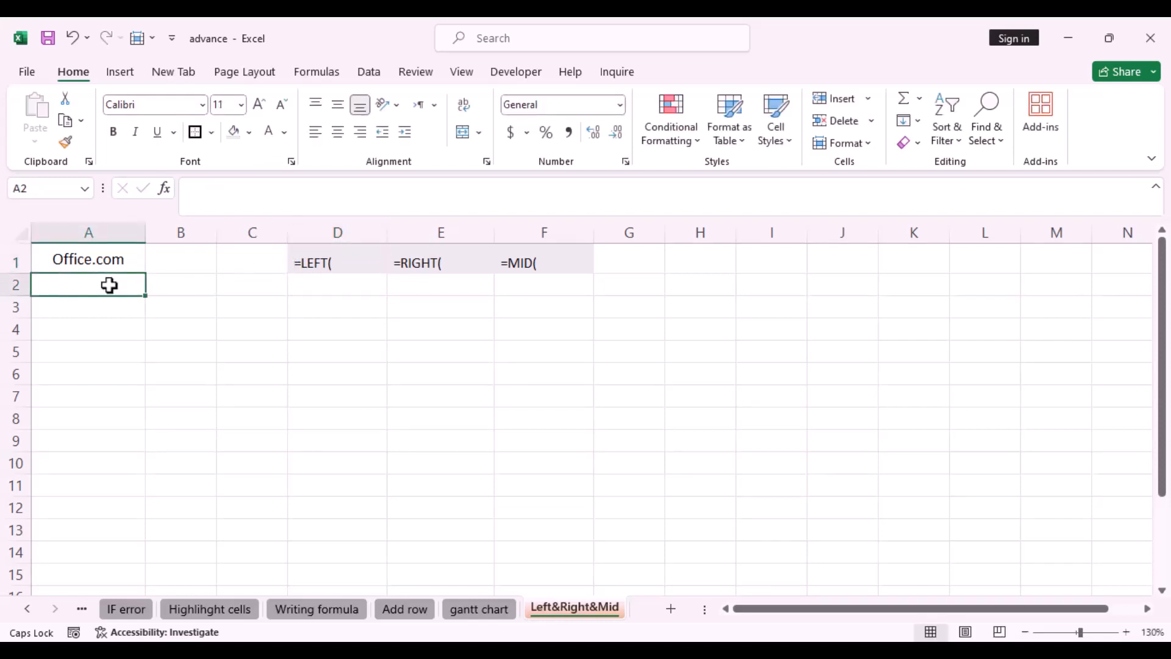
{"action": "type", "text": "="}
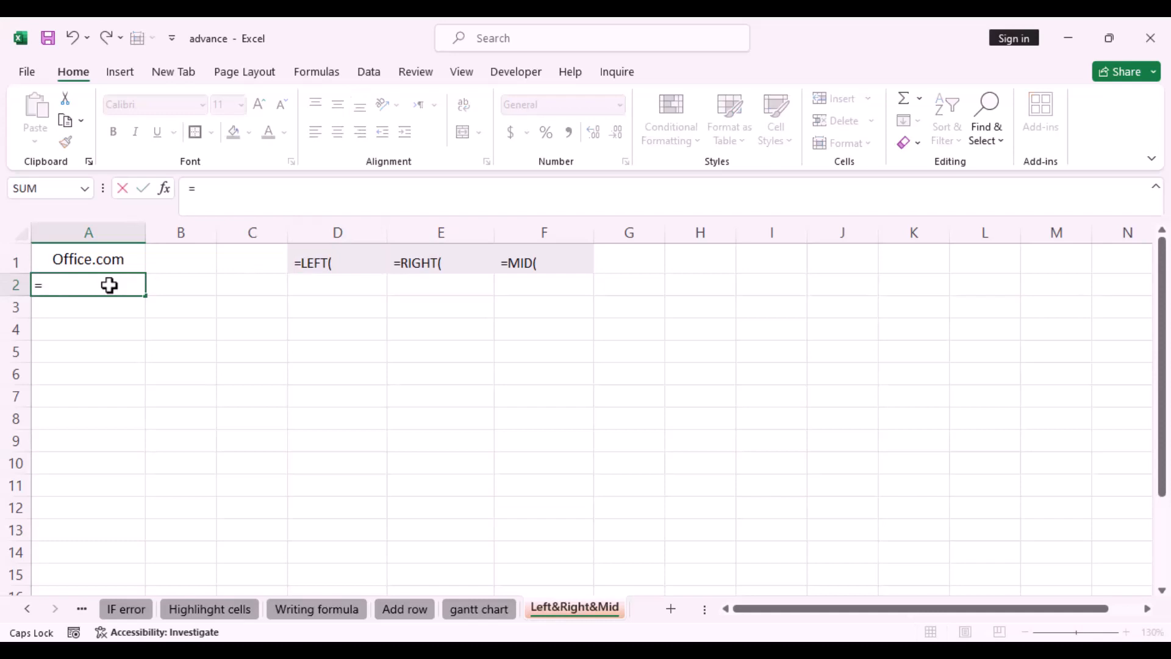
{"action": "type", "text": "LEFT"}
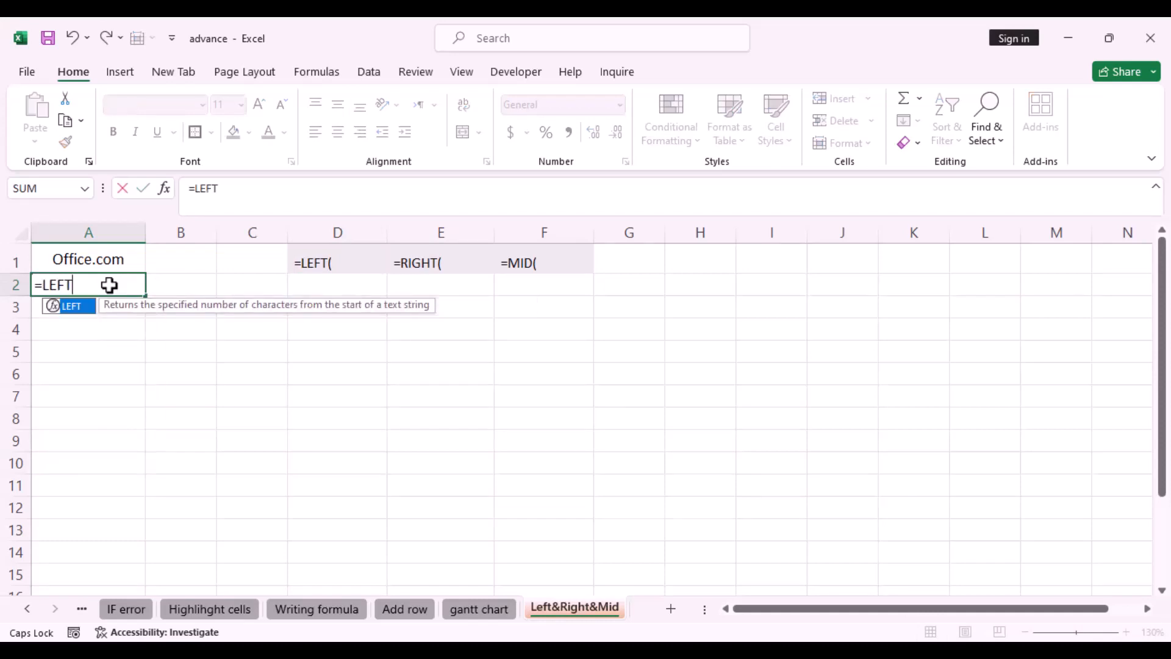
{"action": "type", "text": "("}
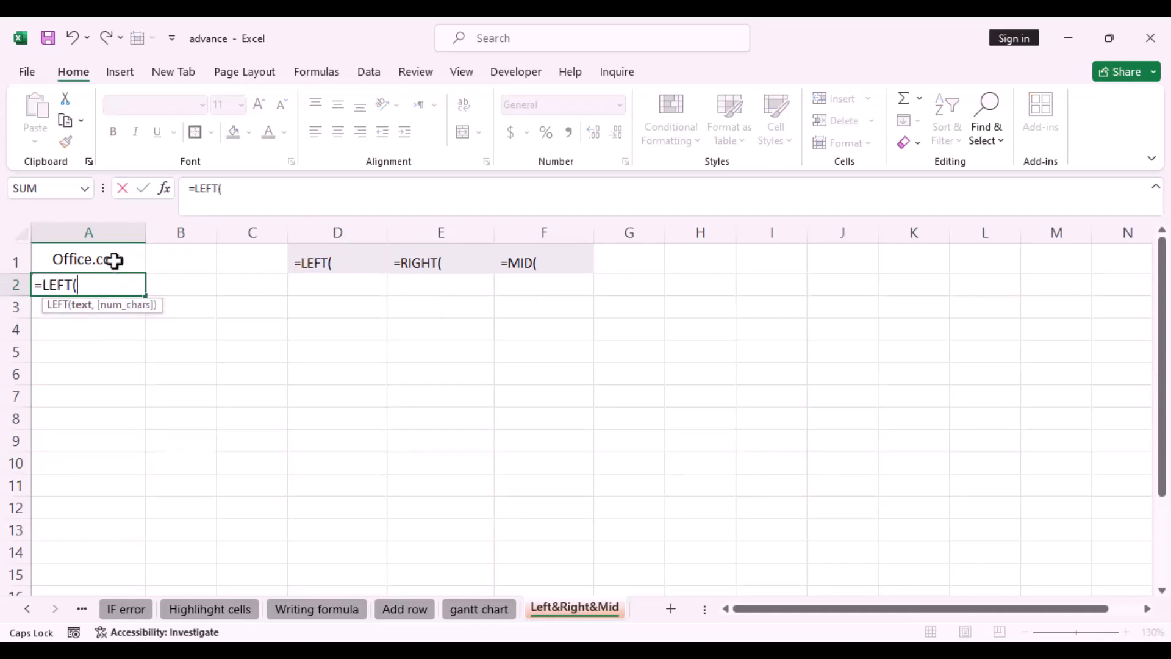
{"action": "left_click", "coordinate": [114, 261]}
{"action": "type", "text": ","}
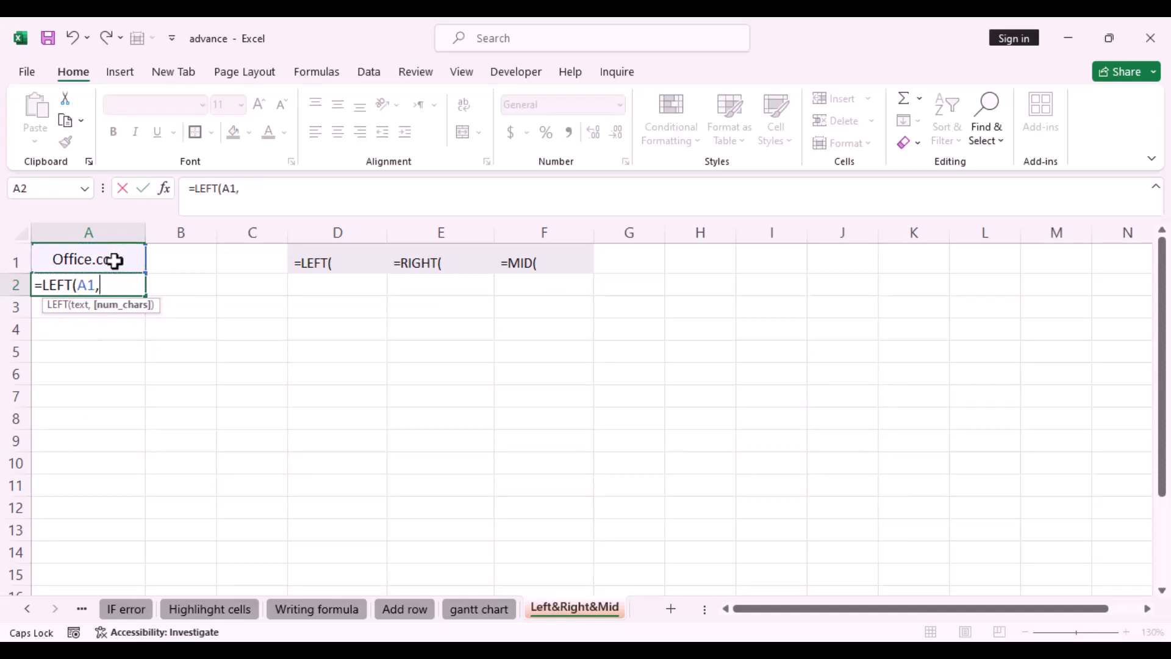
{"action": "type", "text": "2)"}
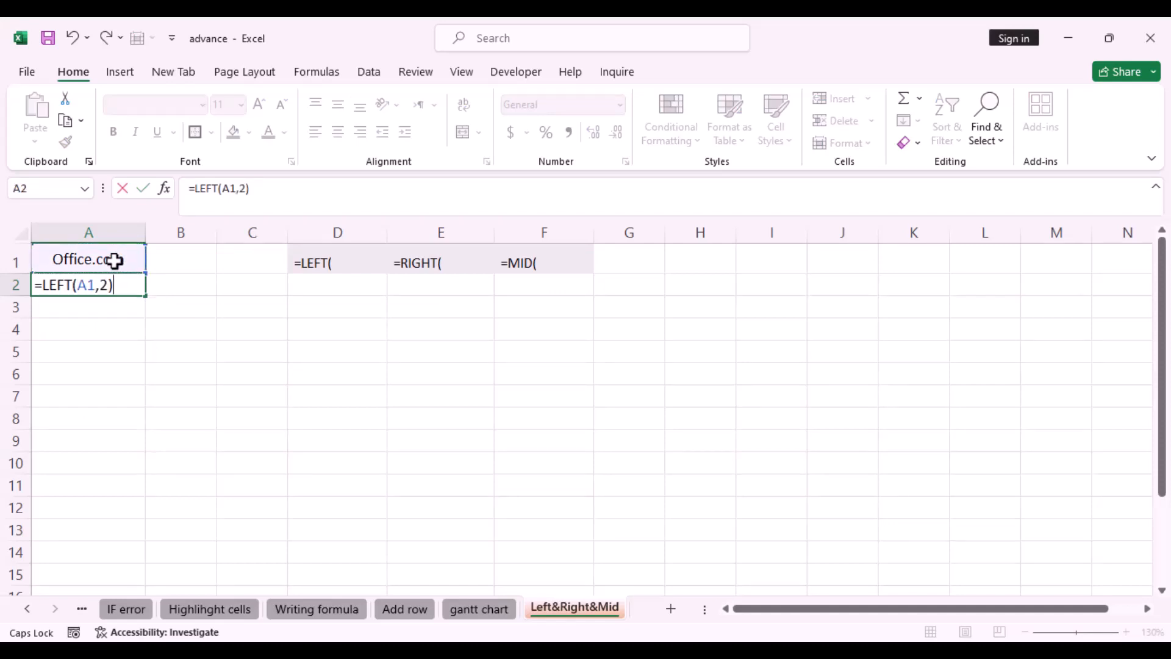
{"action": "key", "text": "Return"}
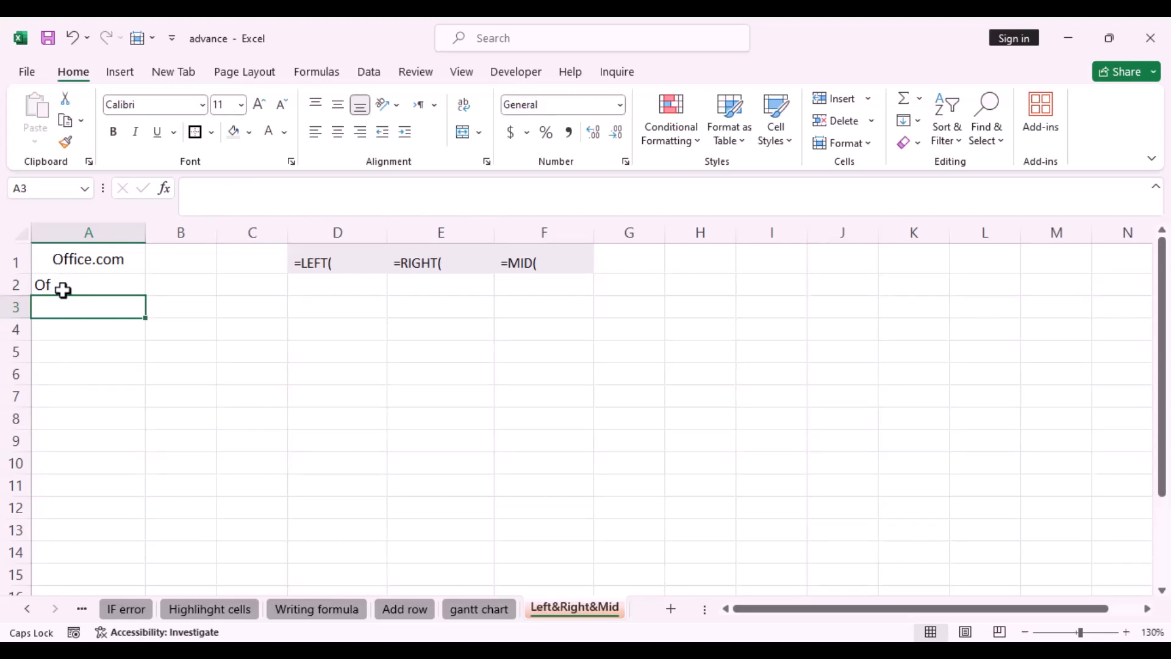
{"action": "left_click", "coordinate": [409, 270]}
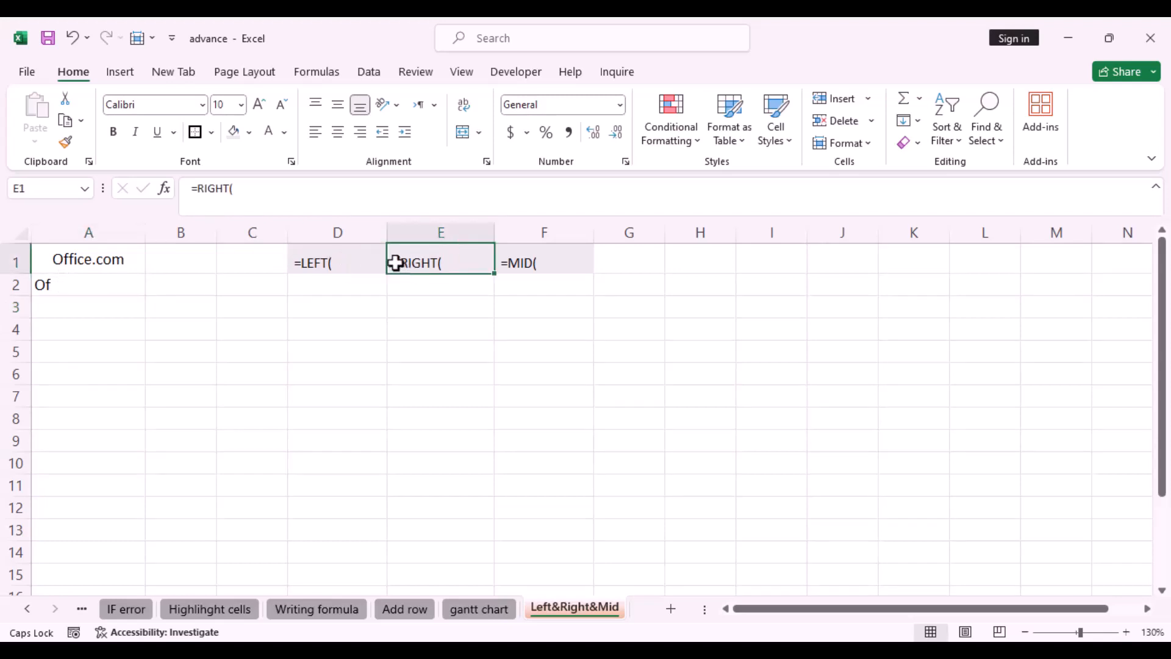
{"action": "double_click", "coordinate": [394, 268]}
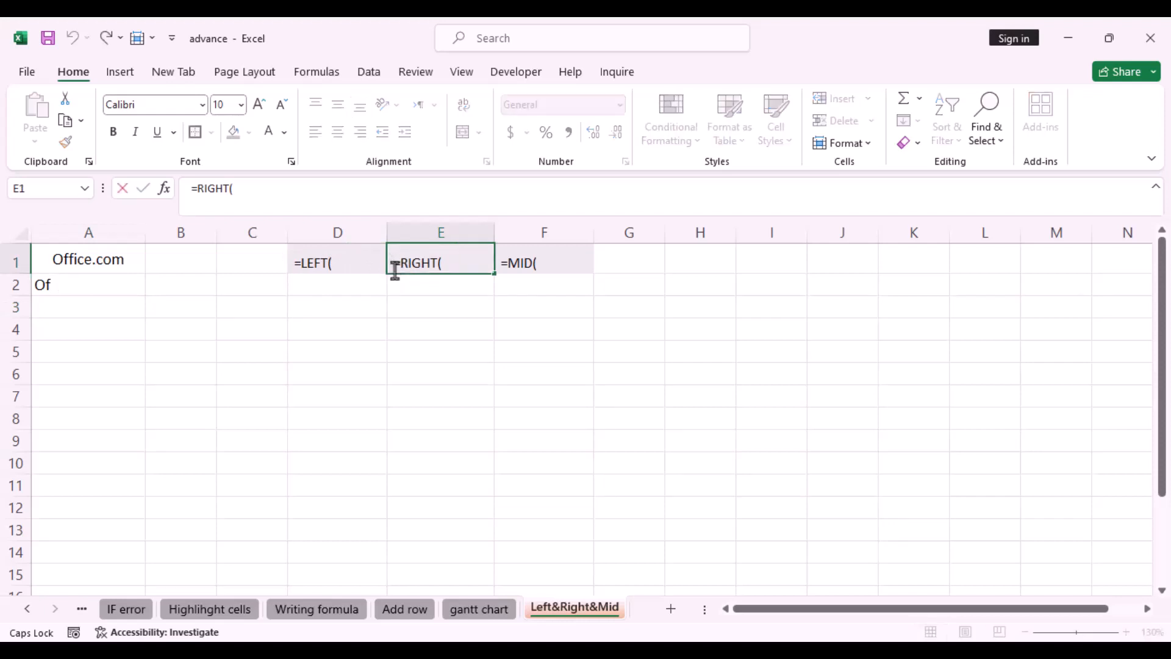
{"action": "left_click", "coordinate": [441, 263]}
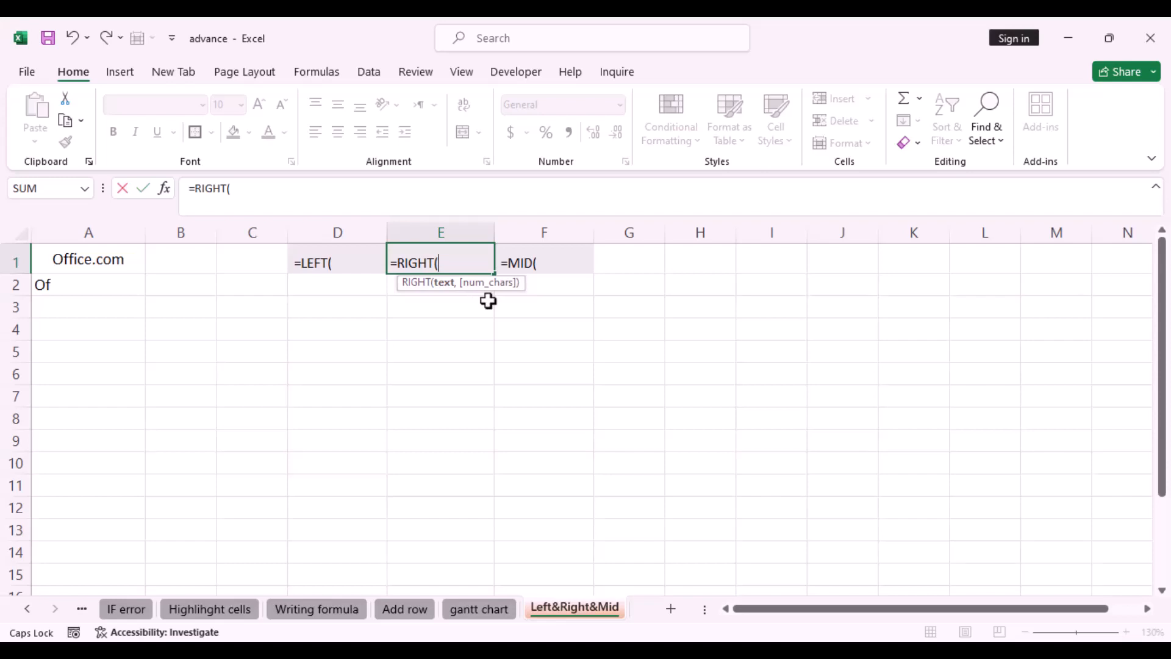
{"action": "left_click", "coordinate": [391, 263]}
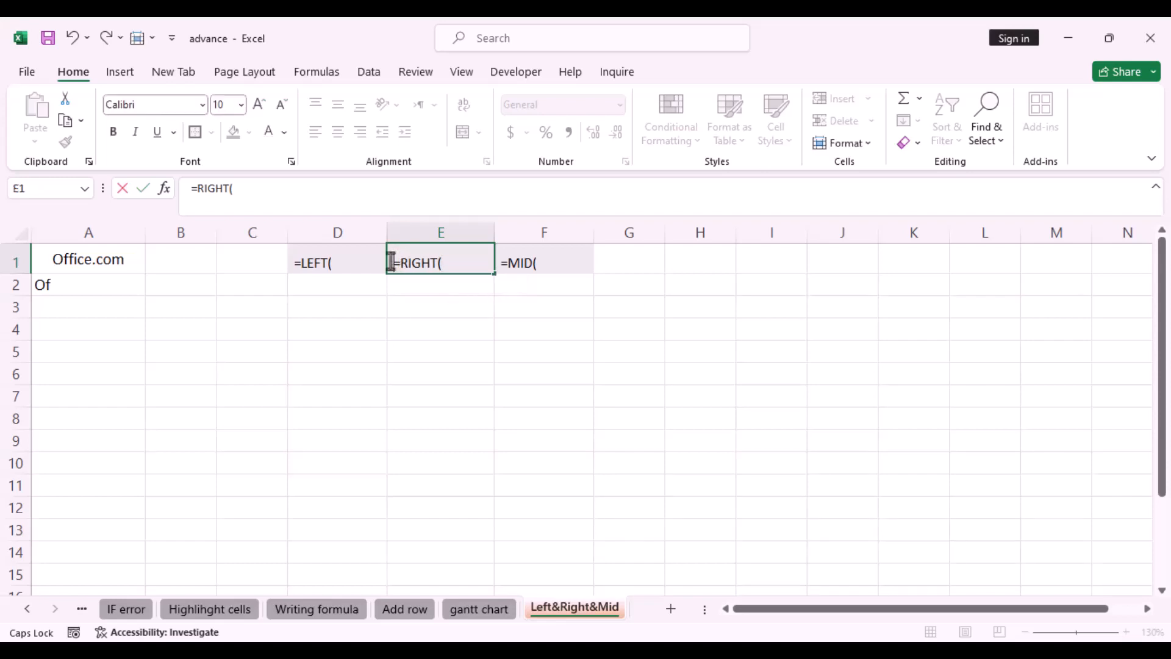
In A3, enter a RIGHT formula returning the last 3 characters of A1
{"action": "left_click", "coordinate": [120, 310]}
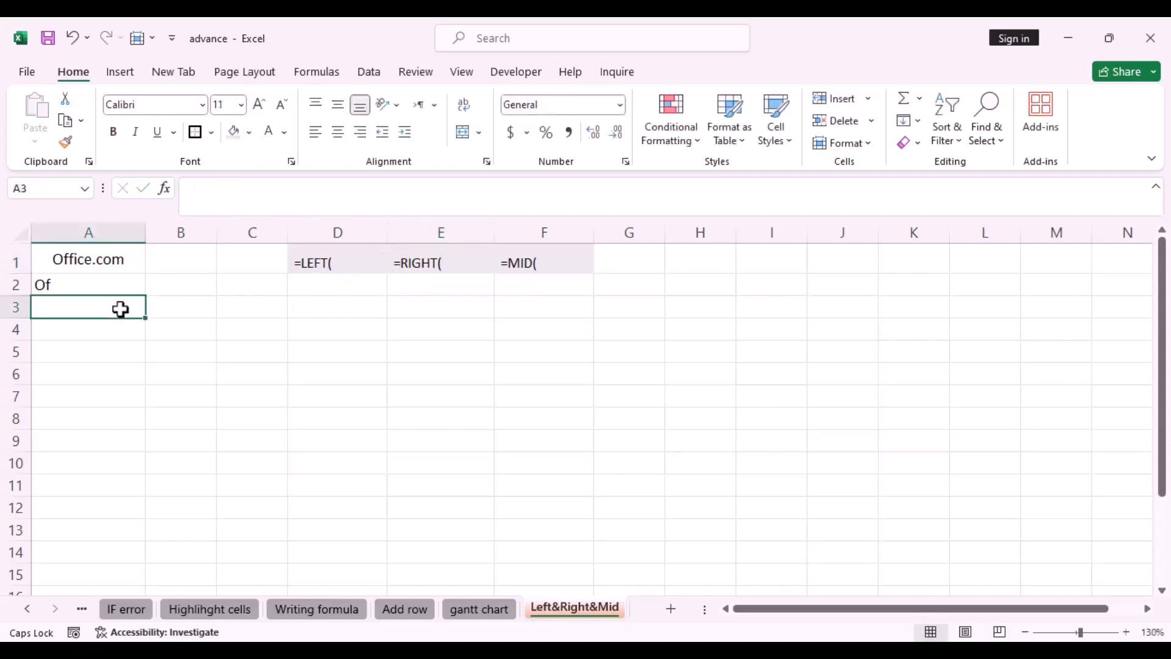
{"action": "type", "text": "="}
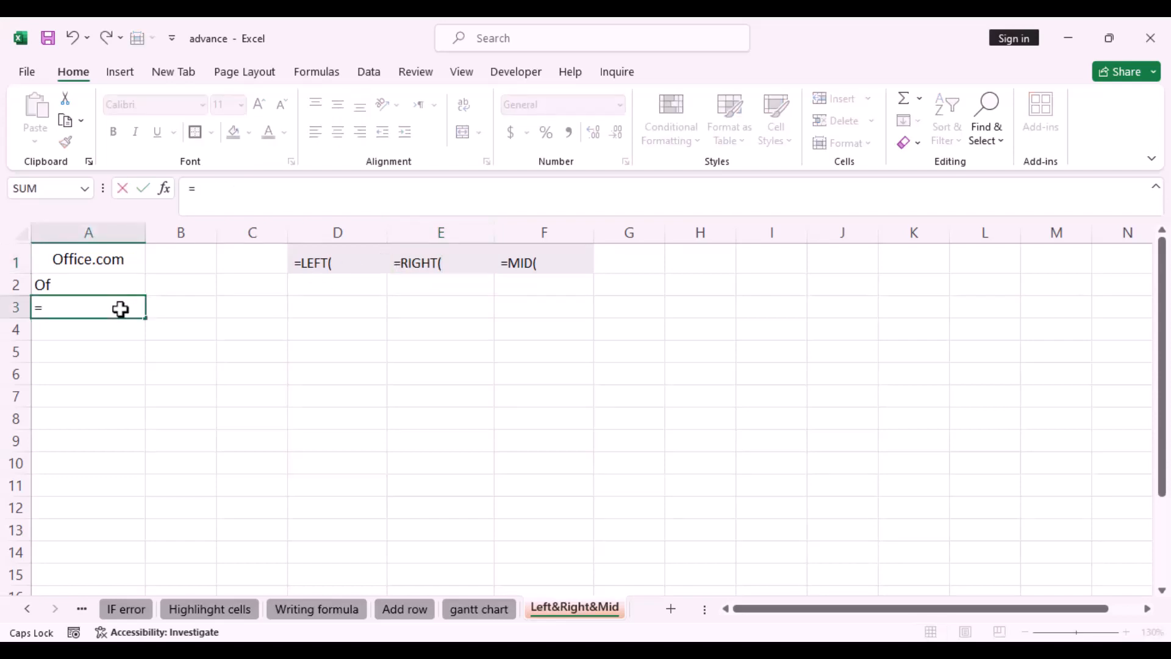
{"action": "type", "text": "RIGHT("}
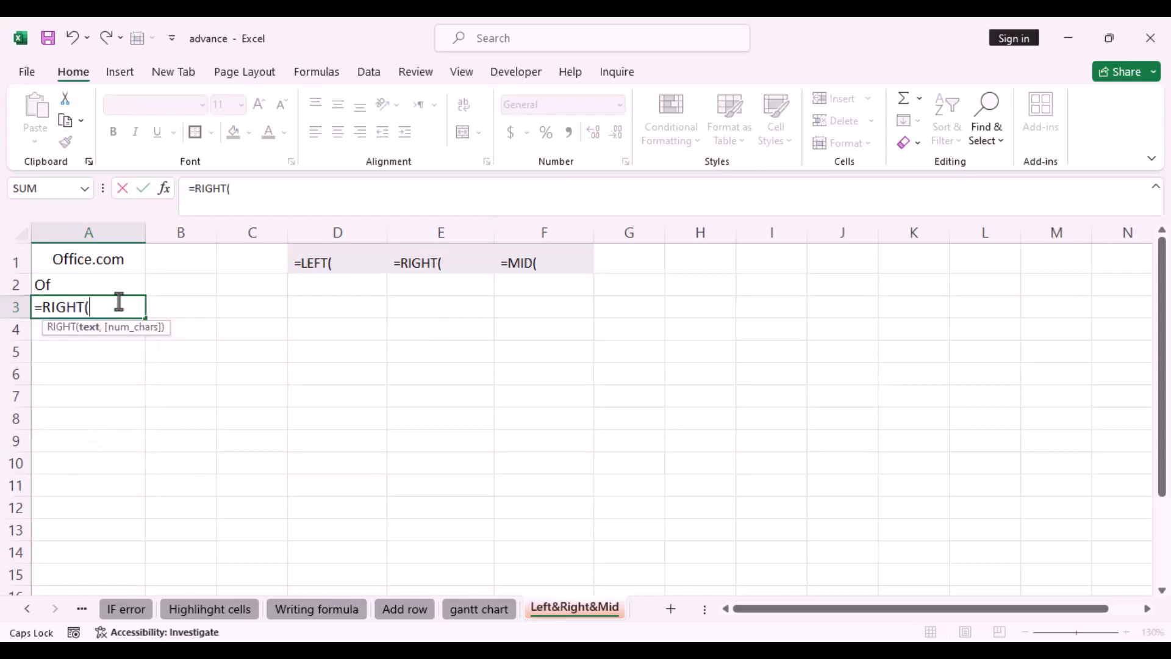
{"action": "left_click", "coordinate": [124, 261]}
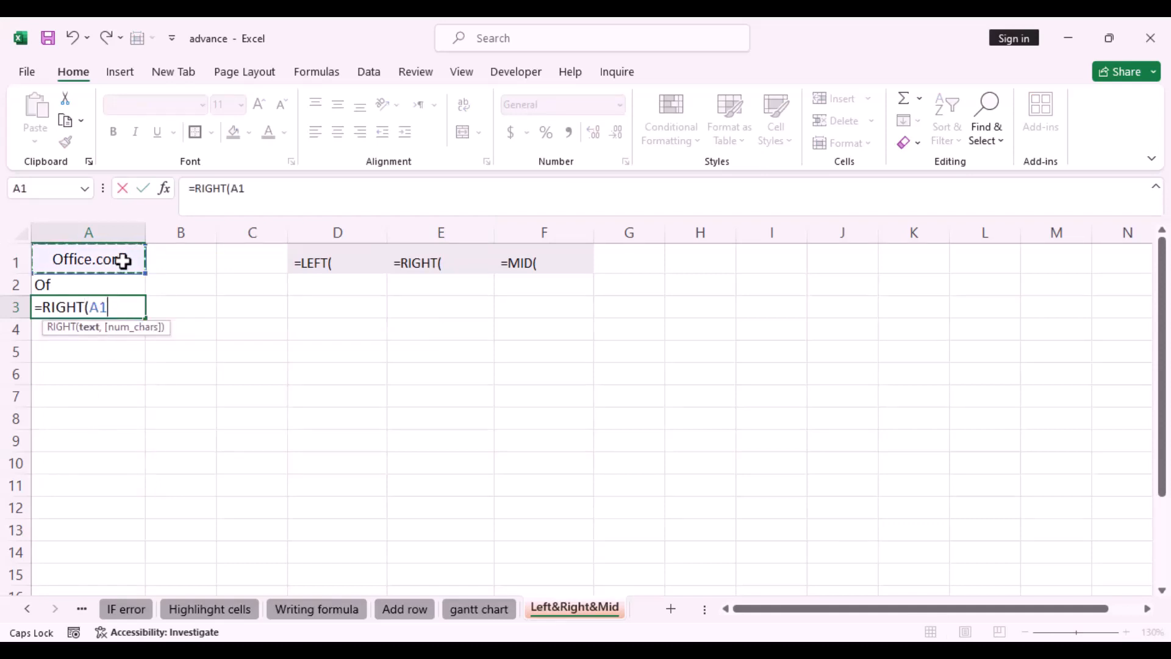
{"action": "type", "text": "."}
{"action": "key", "text": "BackSpace"}
{"action": "type", "text": ","}
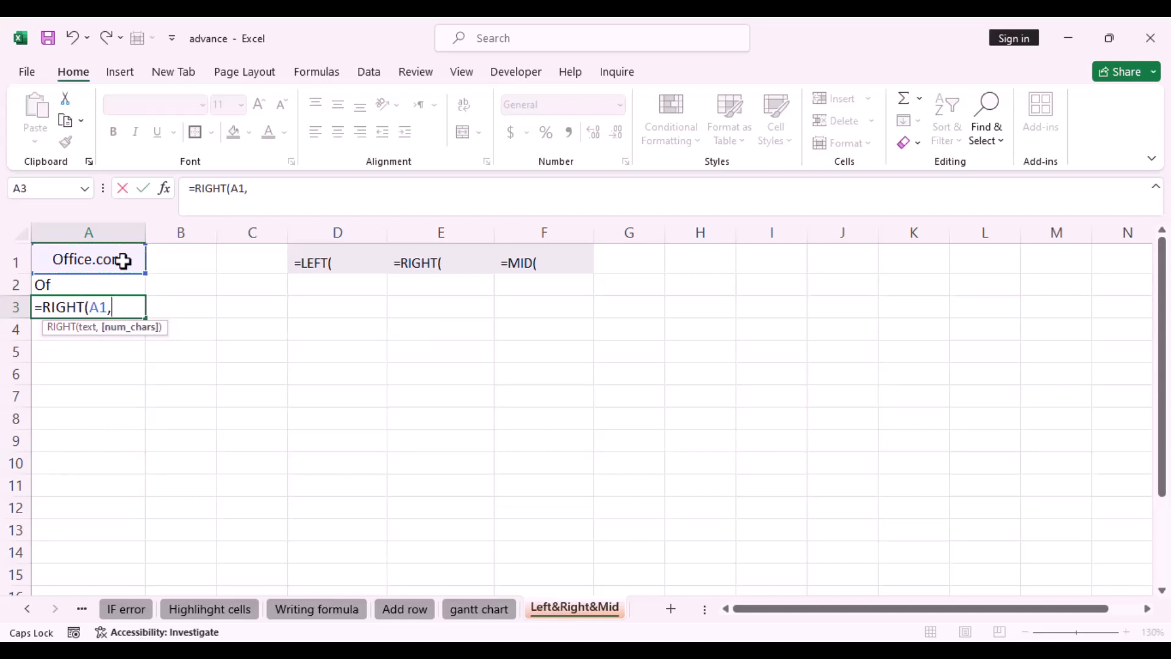
{"action": "type", "text": "3)"}
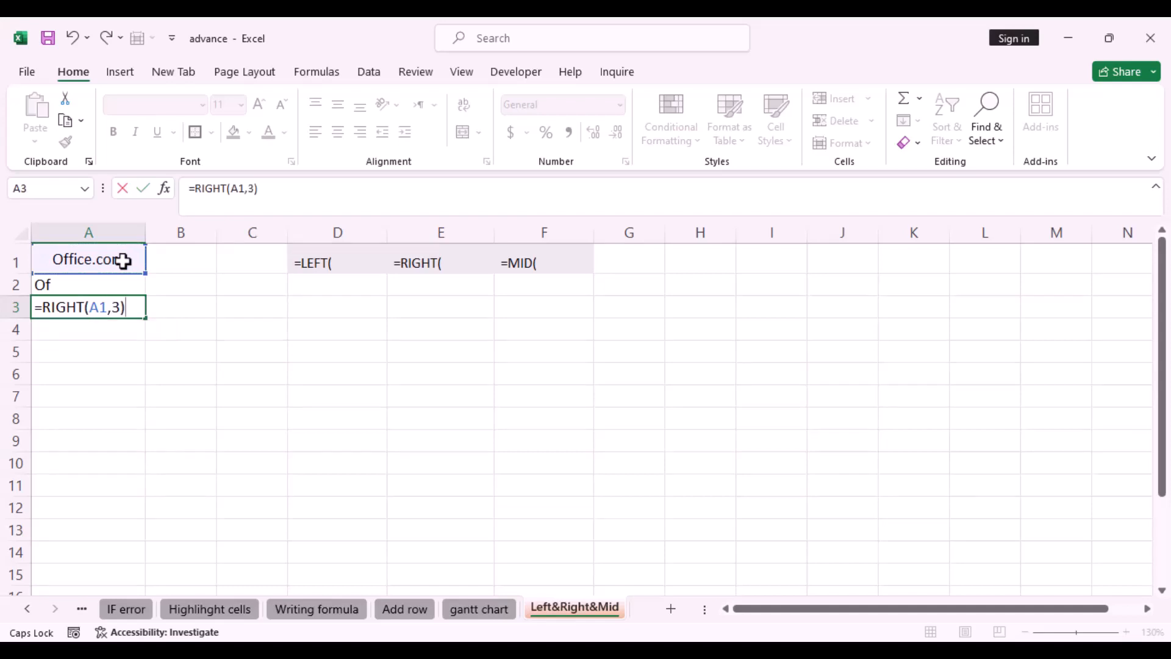
{"action": "key", "text": "Return"}
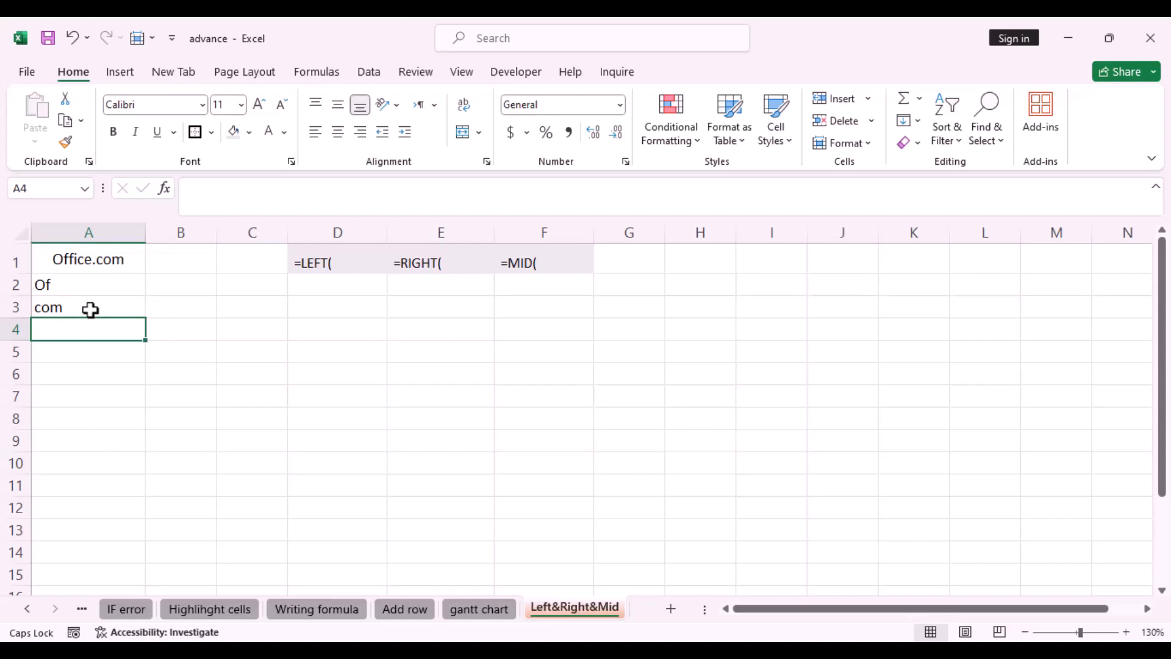
{"action": "left_click", "coordinate": [523, 265]}
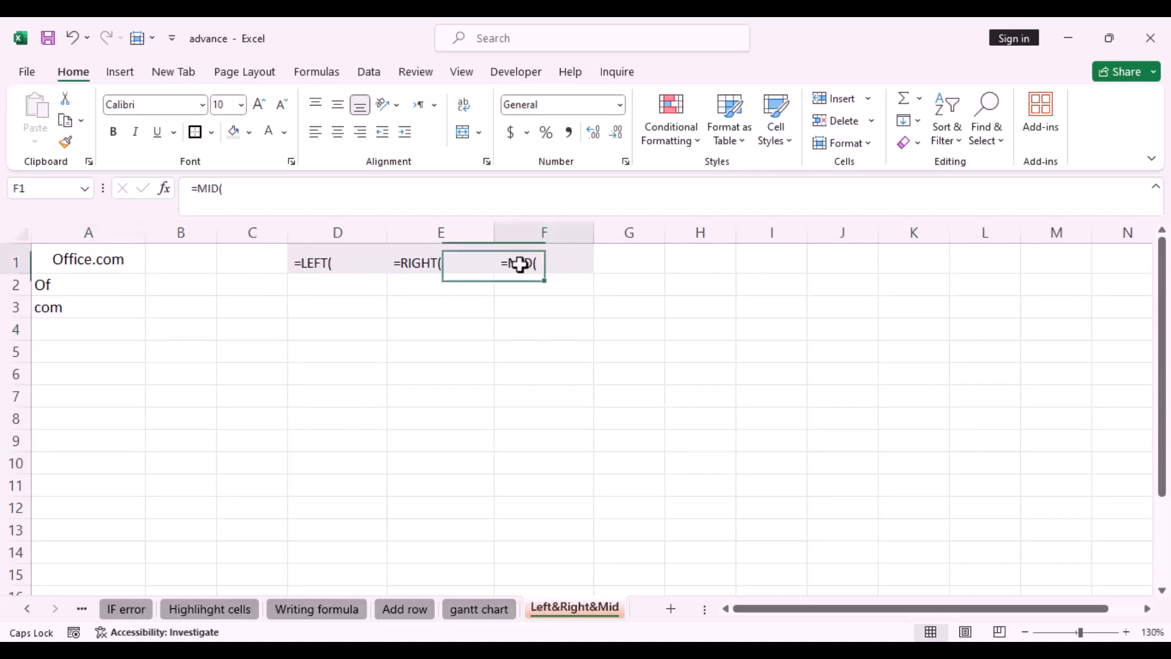
{"action": "double_click", "coordinate": [504, 264]}
{"action": "double_click", "coordinate": [502, 264]}
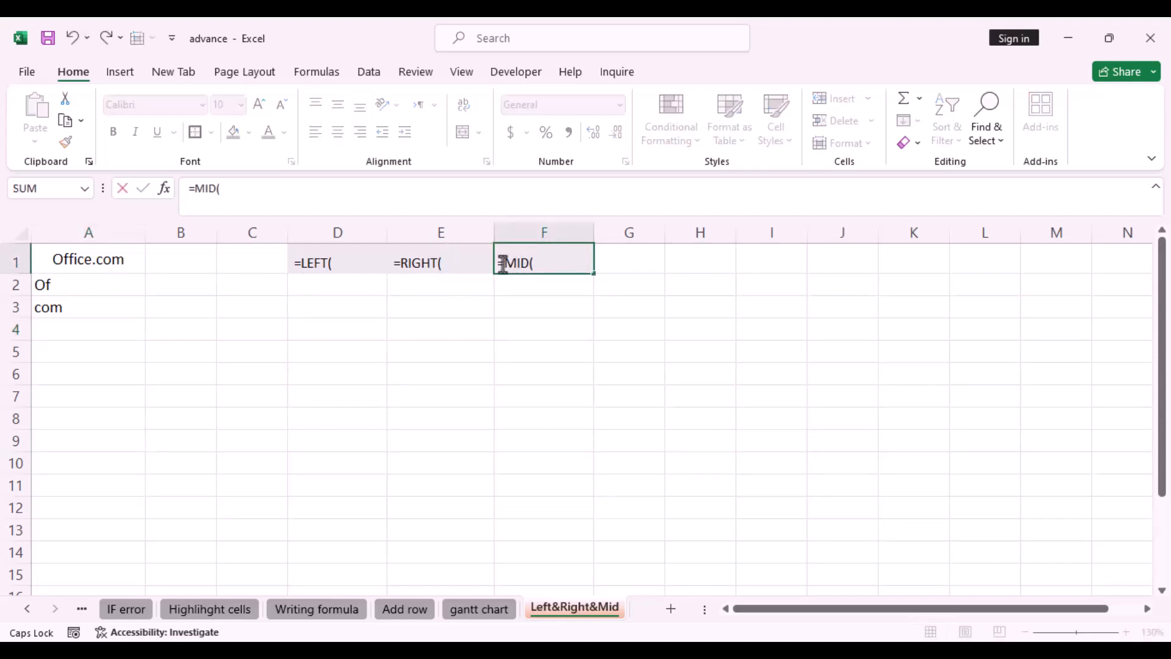
{"action": "left_click", "coordinate": [534, 264]}
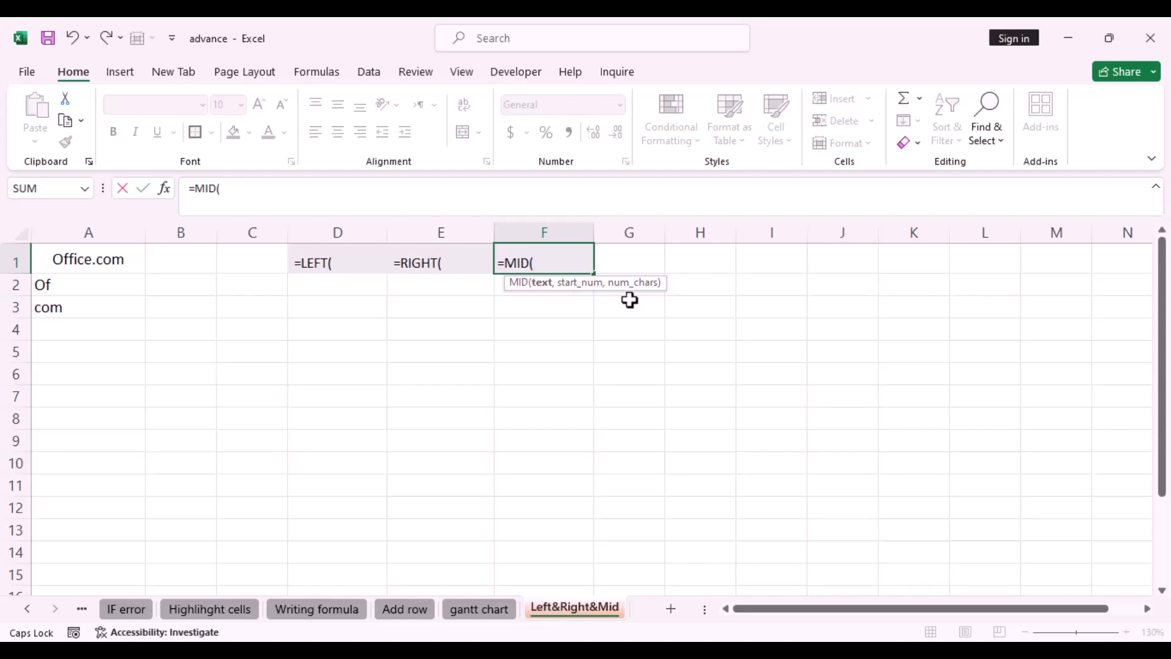
{"action": "left_click", "coordinate": [497, 263]}
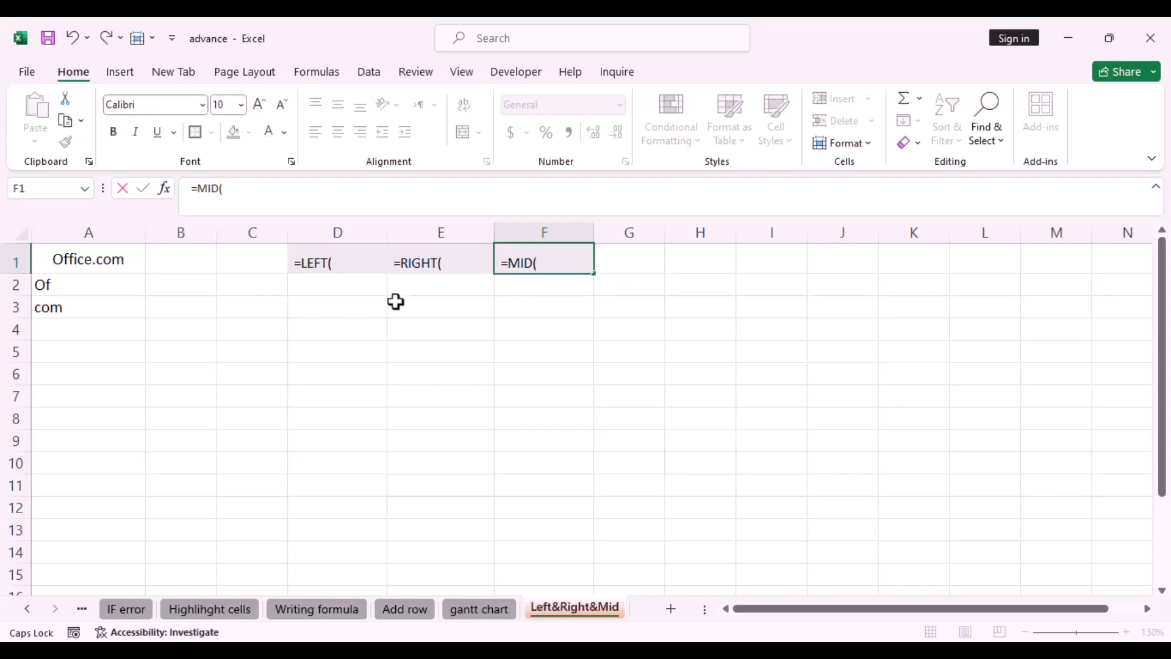
In A4, enter a MID formula taking 3 characters of A1 starting at position 2
{"action": "left_click", "coordinate": [116, 330]}
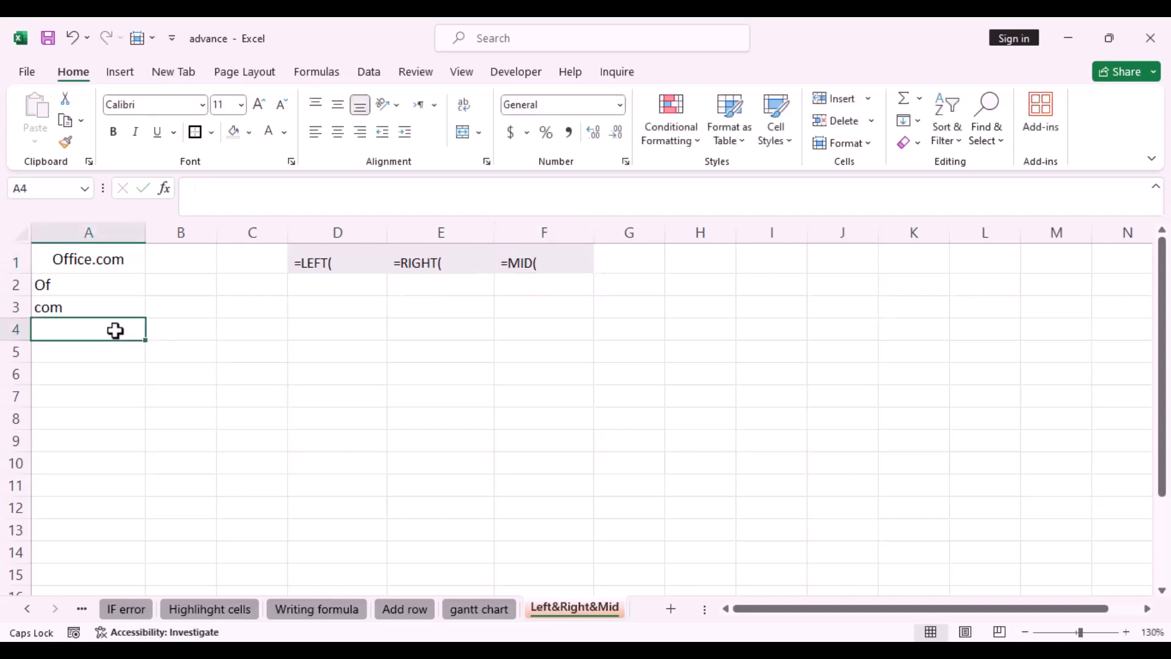
{"action": "type", "text": "=MID("}
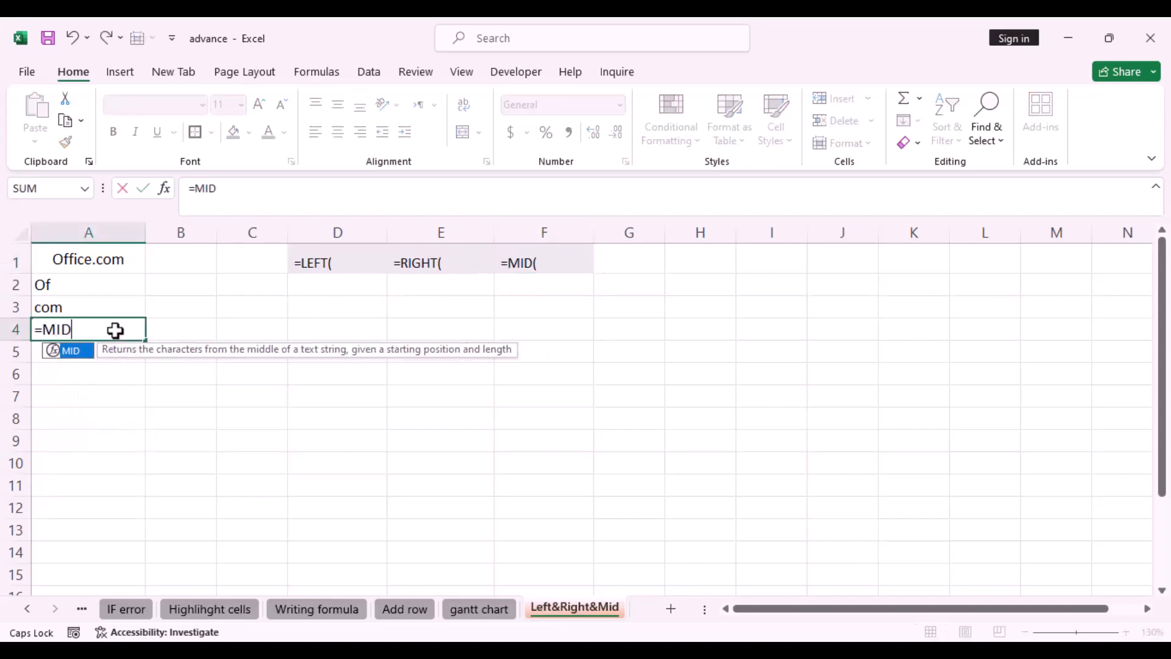
{"action": "left_click", "coordinate": [122, 259]}
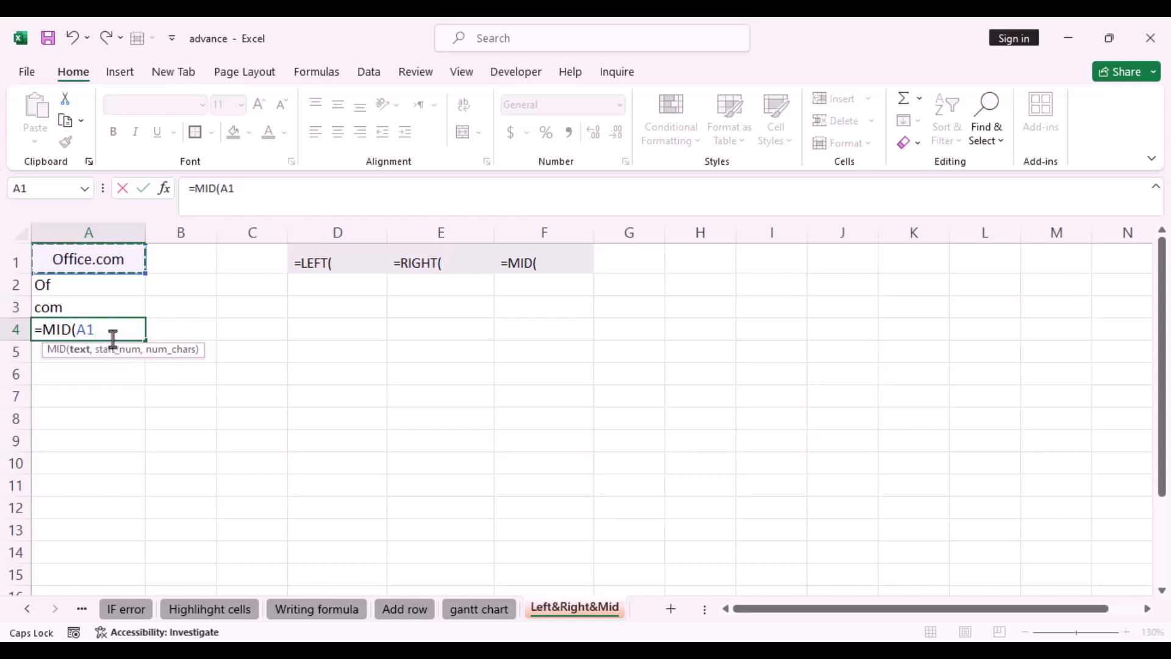
{"action": "type", "text": ","}
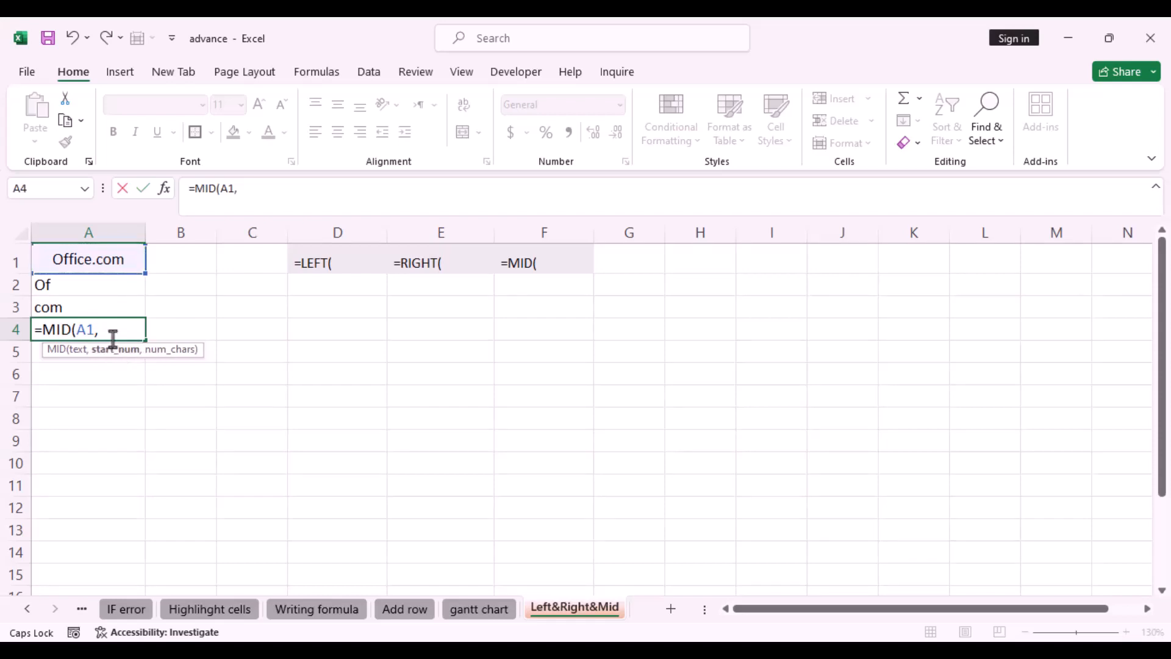
{"action": "type", "text": "2,3)"}
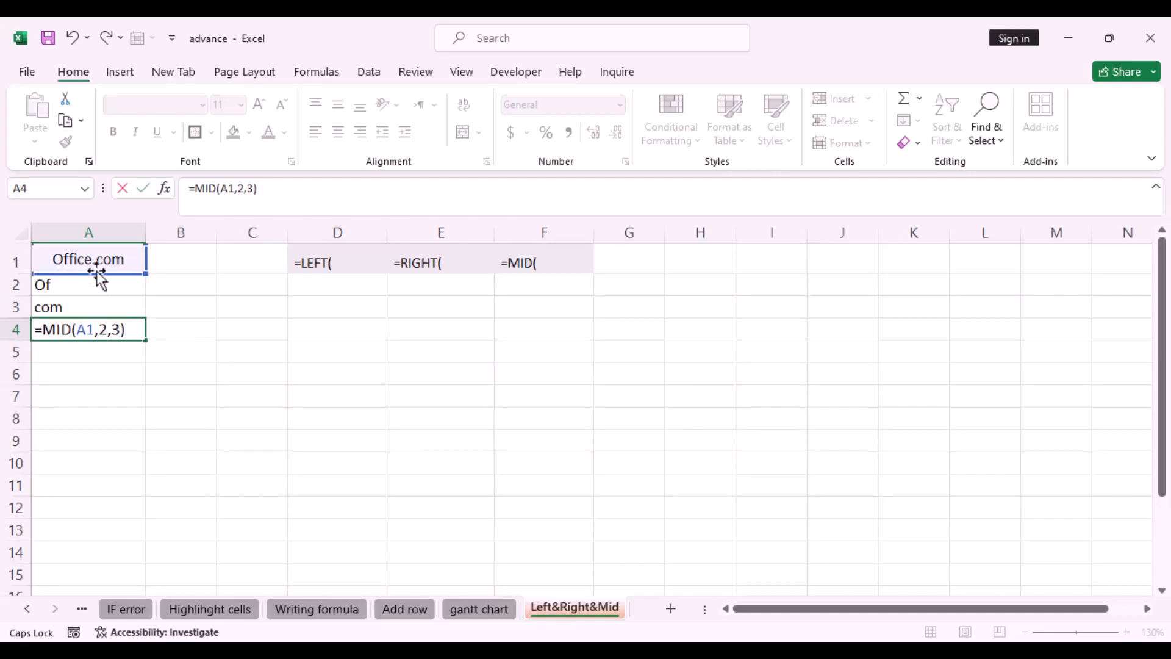
{"action": "key", "text": "Return"}
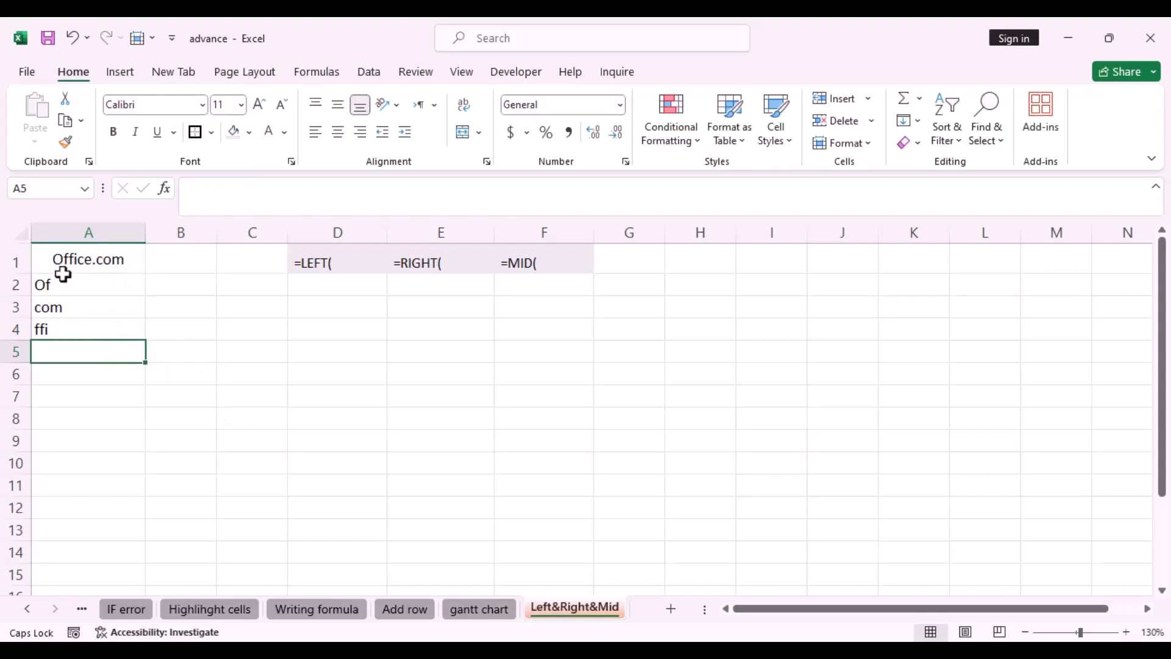
Edit the MID formula in A4 to start at position 3 and return 2 characters
{"action": "left_click", "coordinate": [62, 330]}
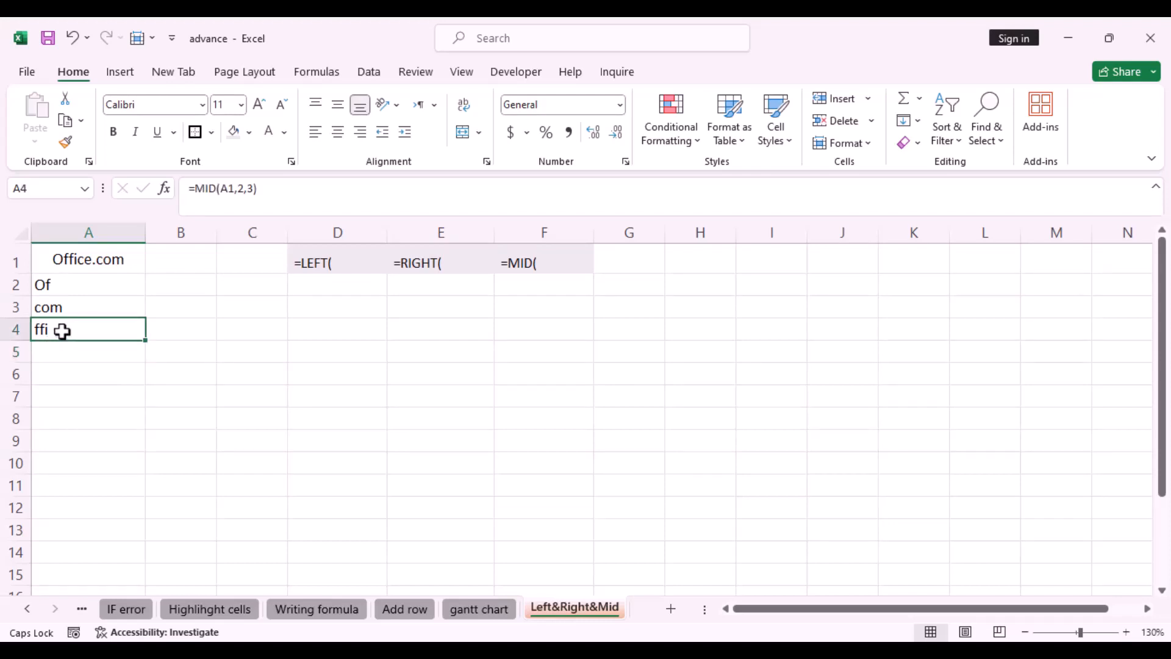
{"action": "double_click", "coordinate": [63, 330]}
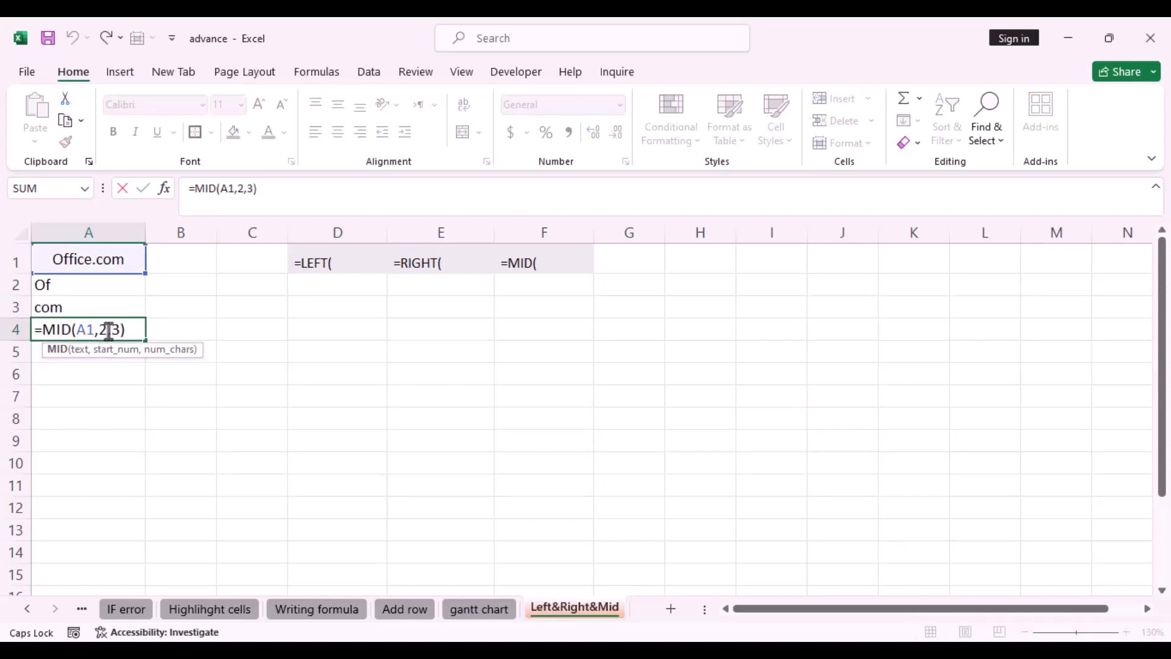
{"action": "double_click", "coordinate": [104, 331]}
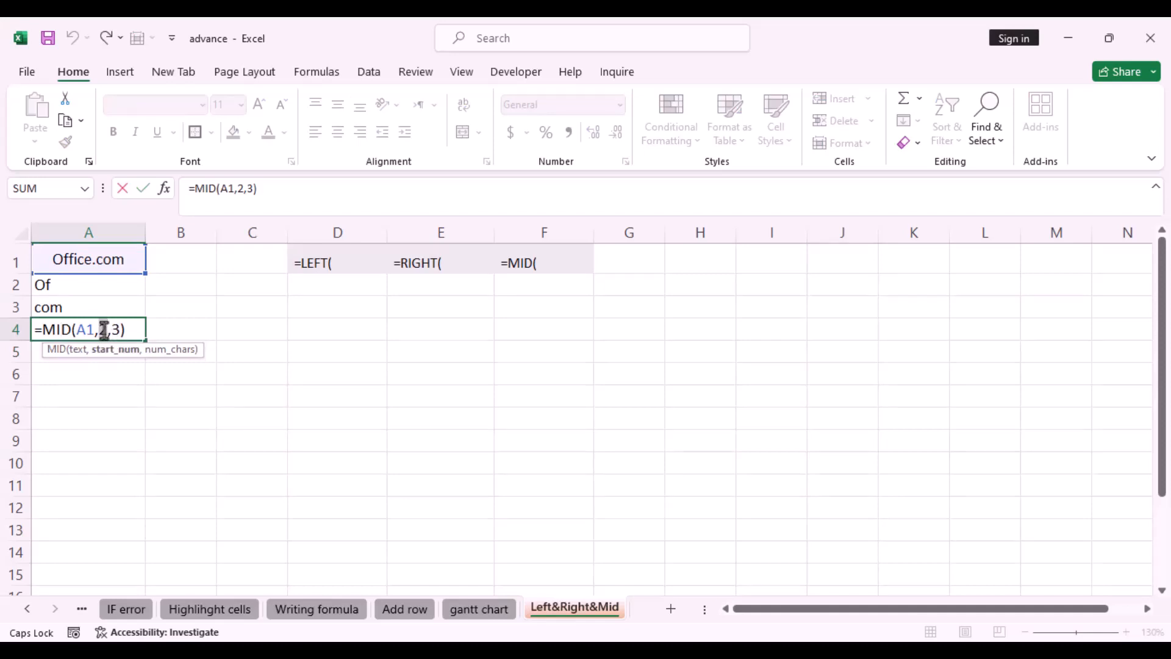
{"action": "type", "text": "3"}
{"action": "double_click", "coordinate": [117, 330]}
{"action": "type", "text": "2"}
{"action": "left_click", "coordinate": [136, 333]}
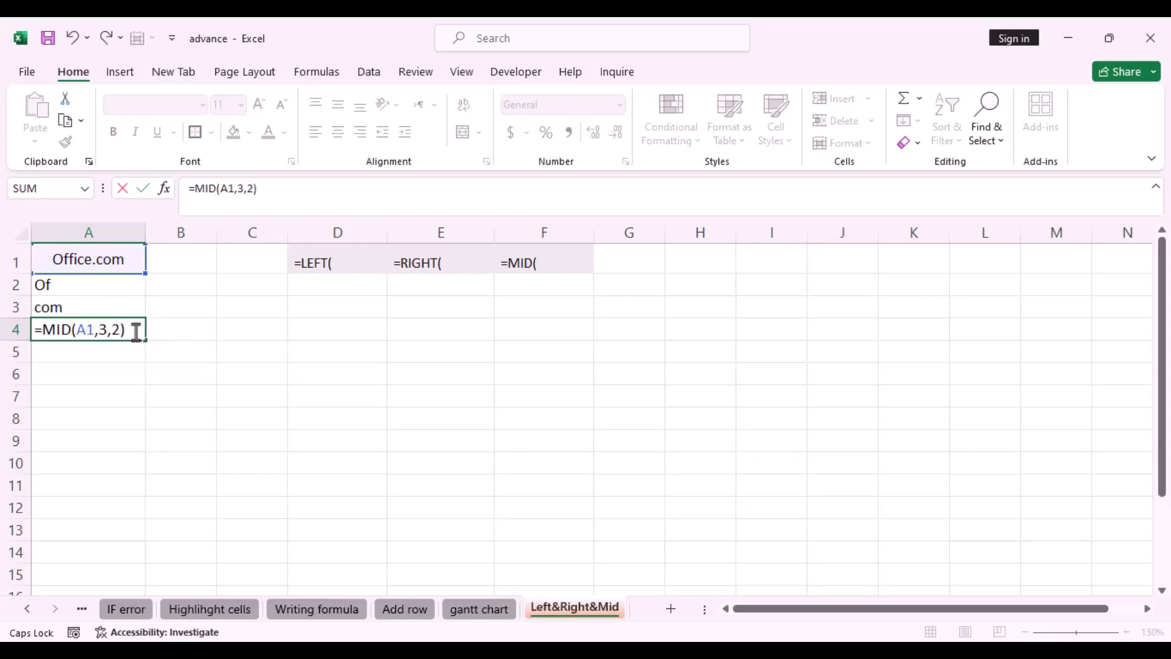
{"action": "key", "text": "Return"}
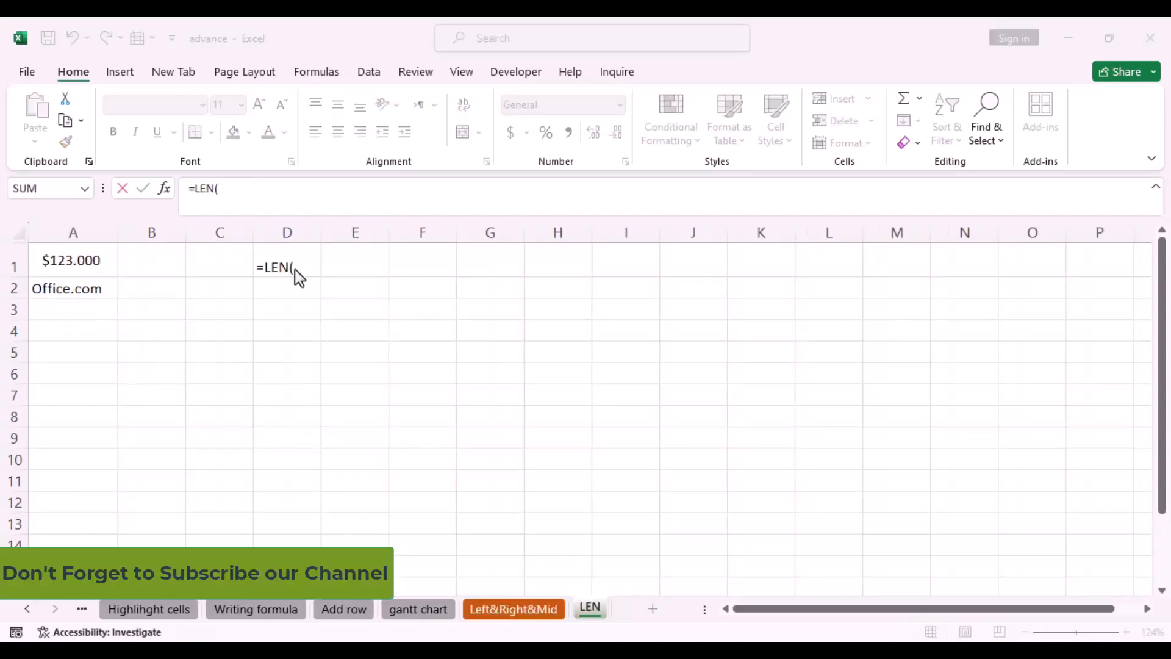
{"action": "left_click", "coordinate": [295, 269]}
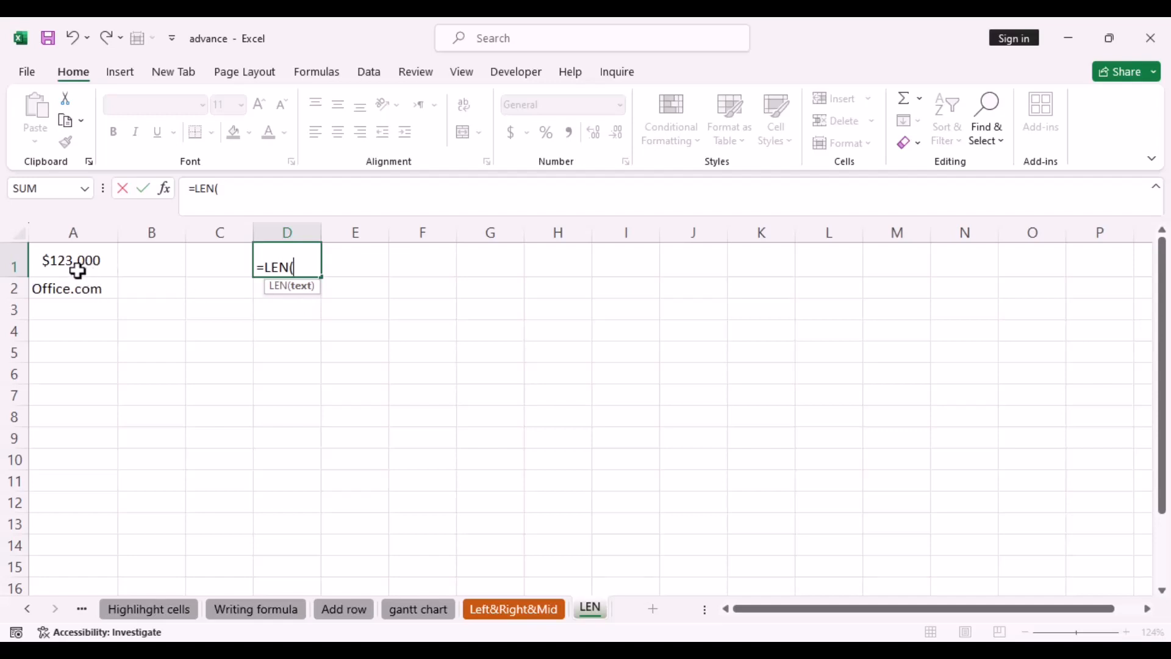
{"action": "left_click", "coordinate": [257, 269]}
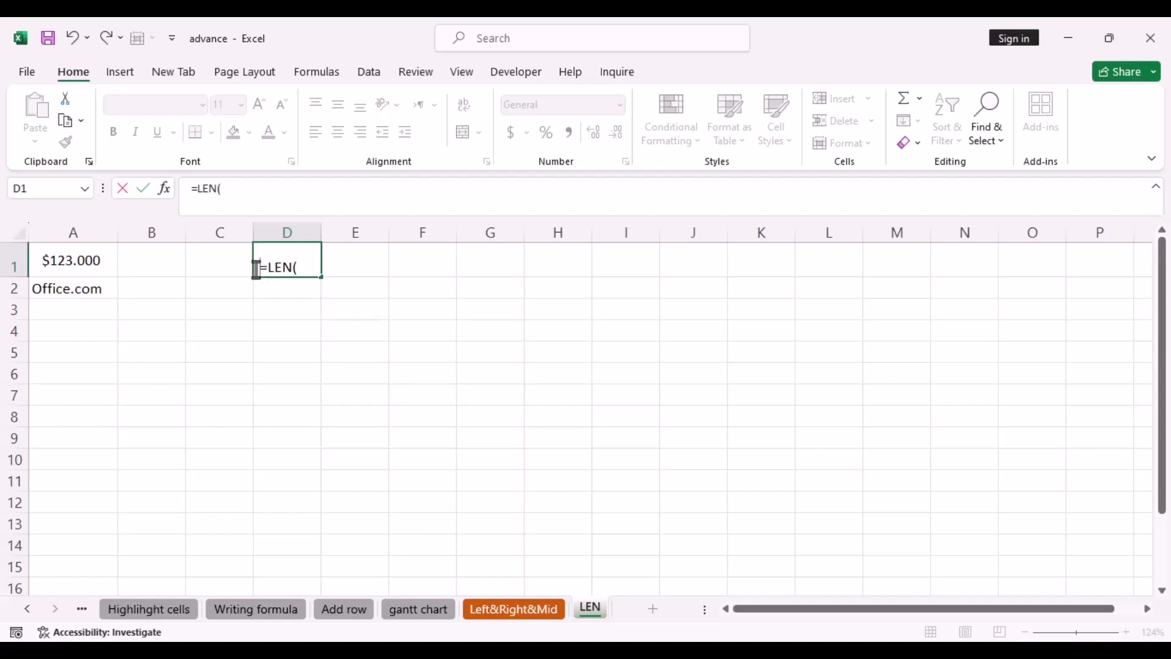
In B1, enter a LEN formula counting the characters of the value in A1
{"action": "left_click", "coordinate": [98, 269]}
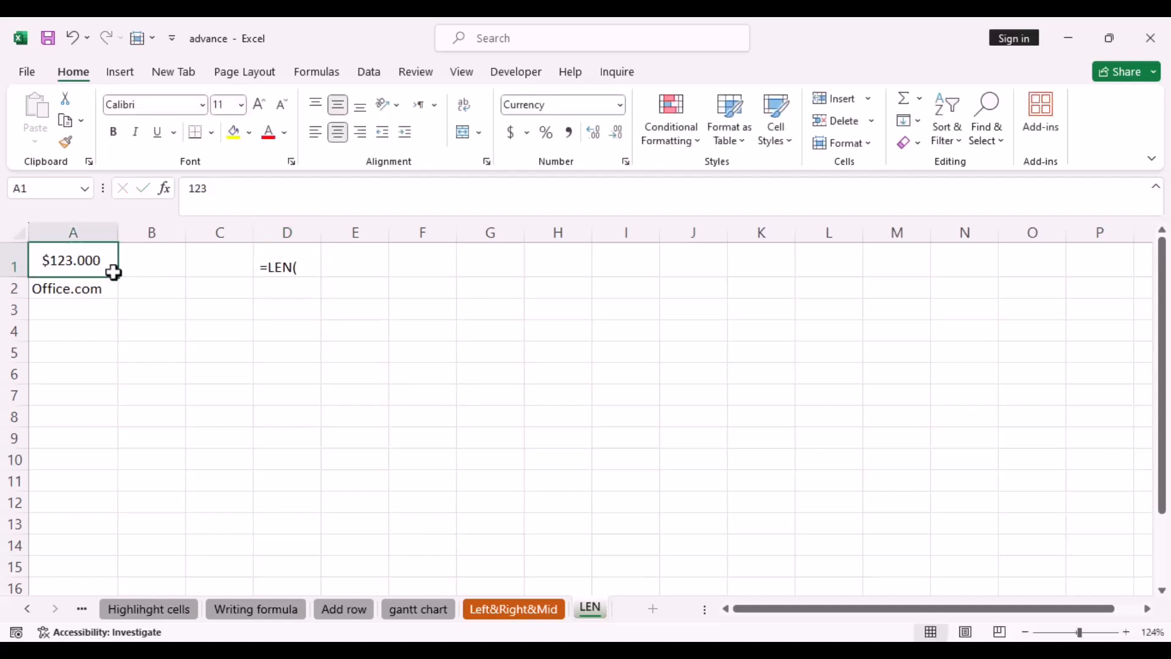
{"action": "left_click", "coordinate": [152, 269]}
{"action": "type", "text": "="}
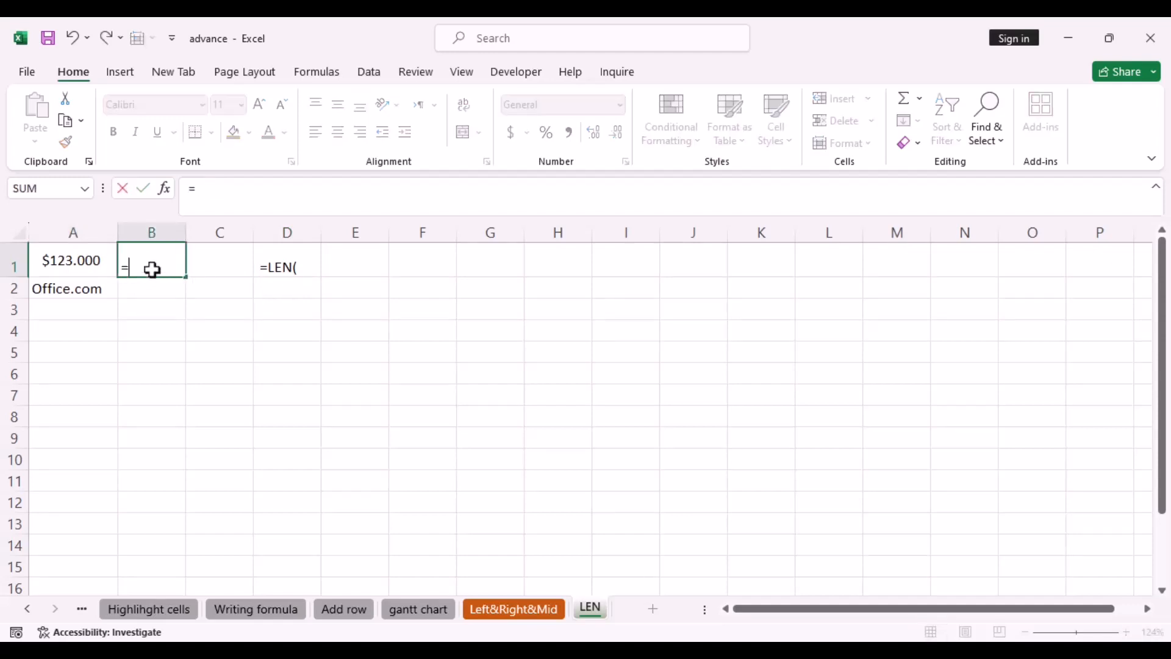
{"action": "type", "text": "le"}
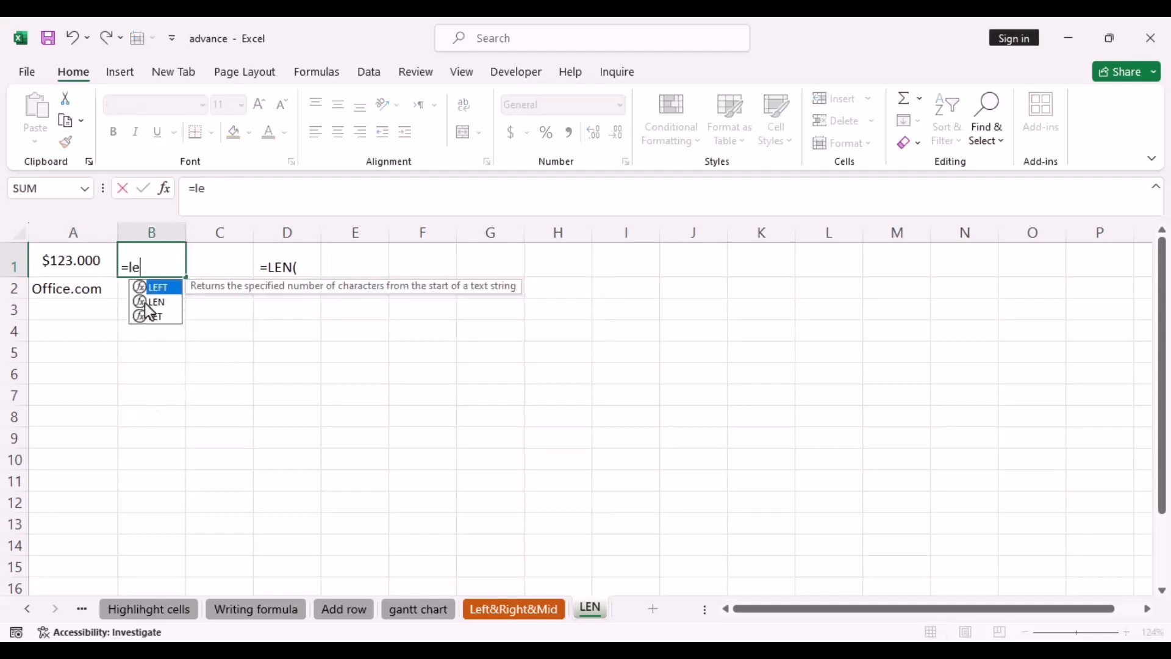
{"action": "double_click", "coordinate": [153, 302]}
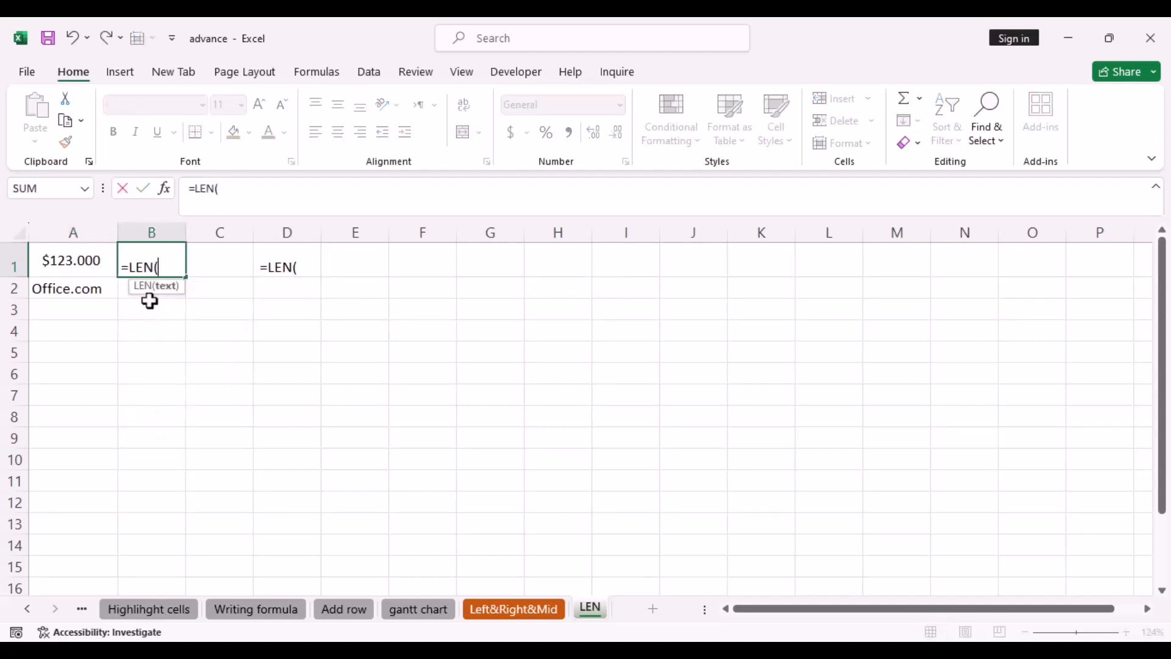
{"action": "left_click", "coordinate": [75, 257]}
{"action": "type", "text": ")"}
{"action": "key", "text": "Return"}
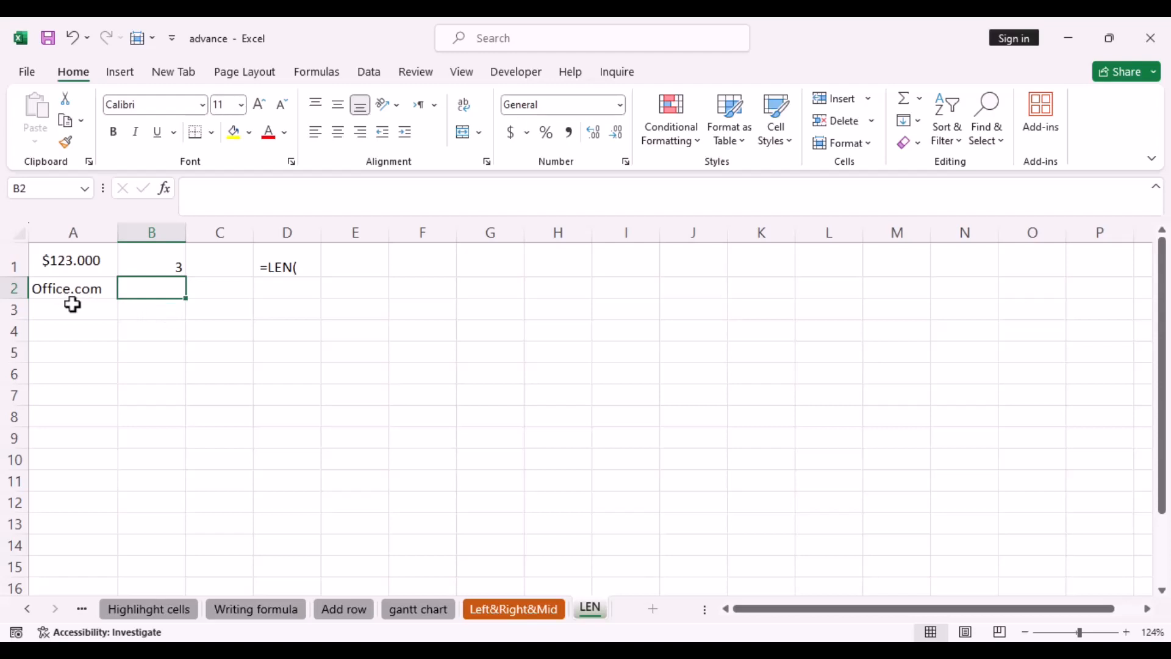
In B2, enter a LEN formula counting the characters of the text in A2
{"action": "type", "text": "="}
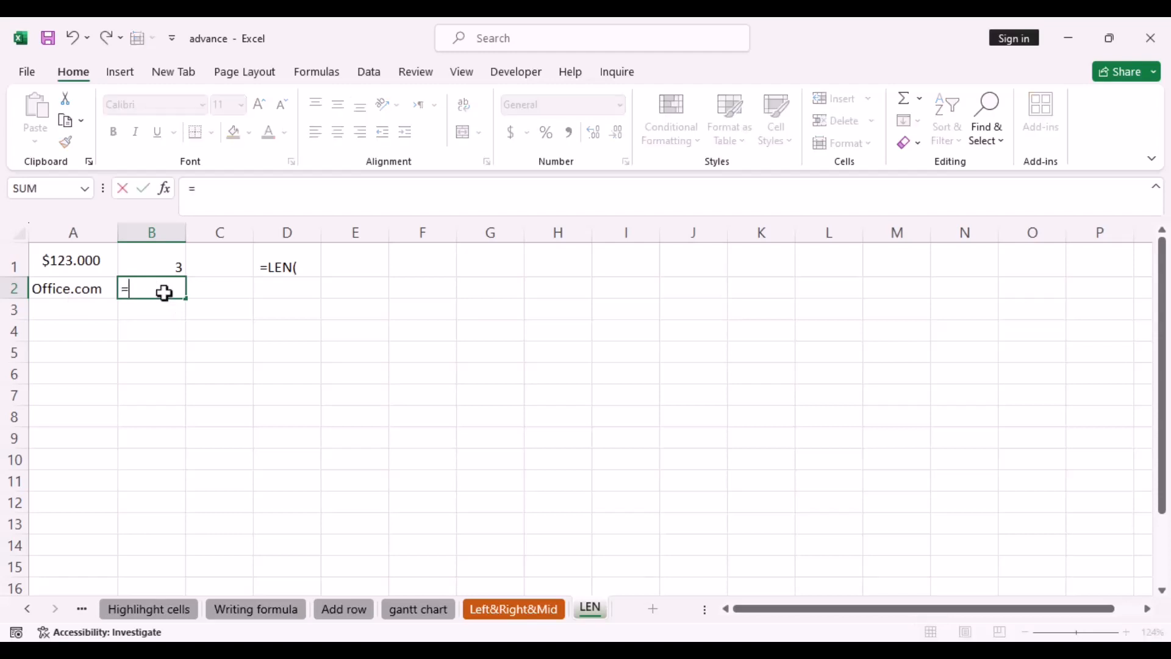
{"action": "key", "text": "Caps_Lock"}
{"action": "type", "text": "LE"}
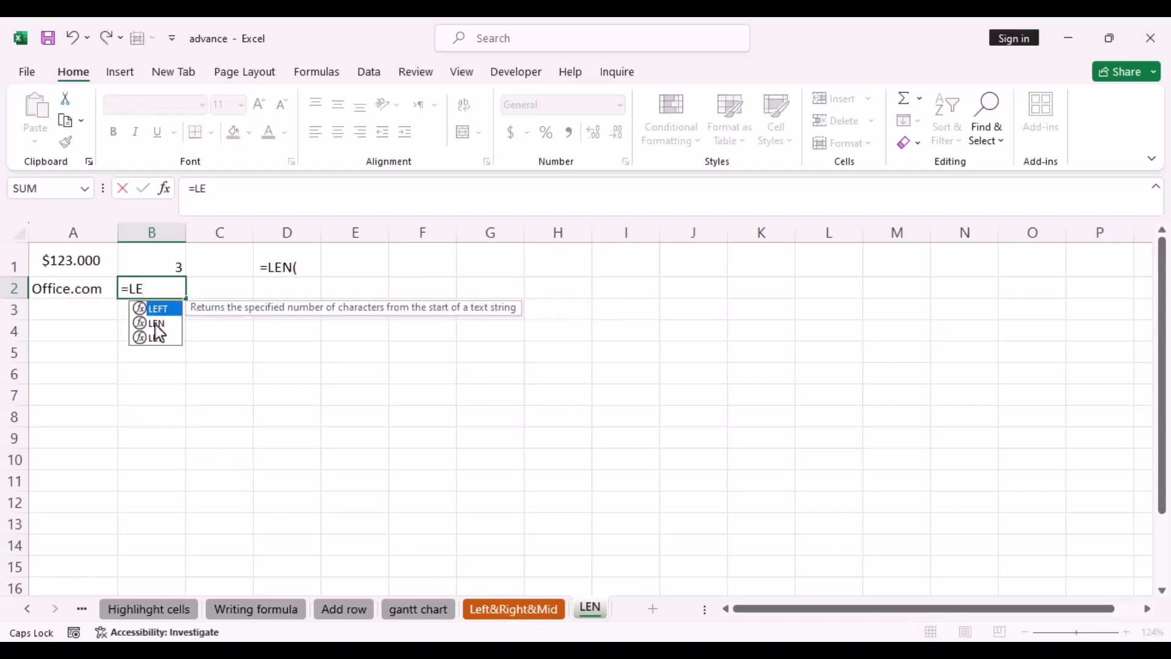
{"action": "double_click", "coordinate": [156, 324]}
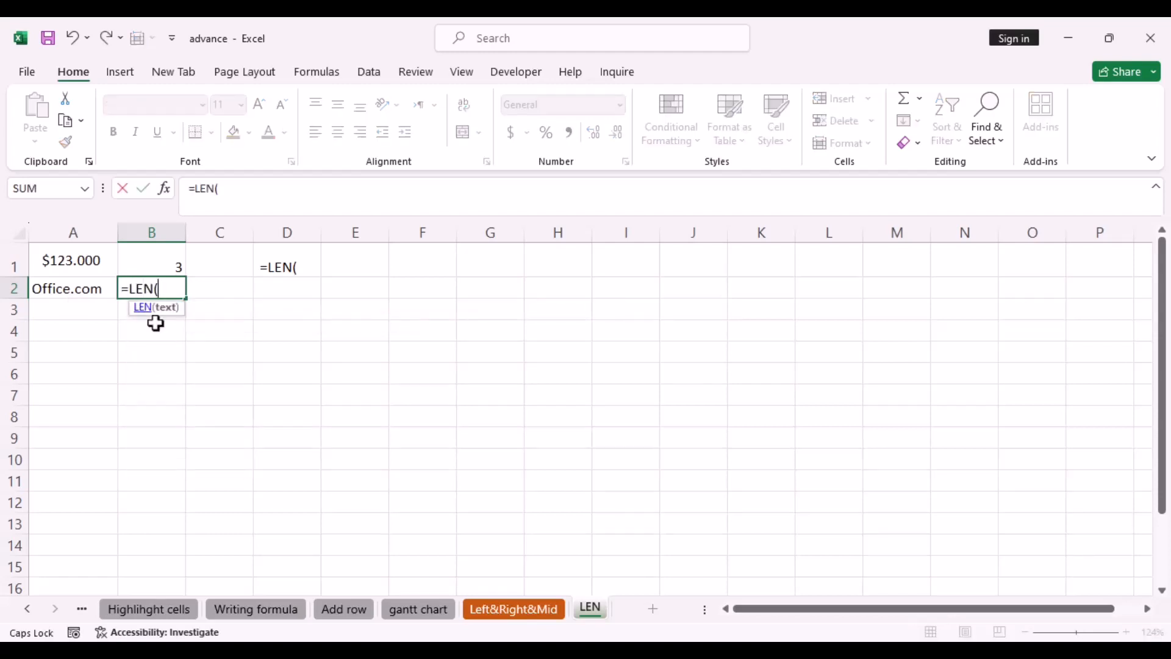
{"action": "left_click", "coordinate": [91, 298]}
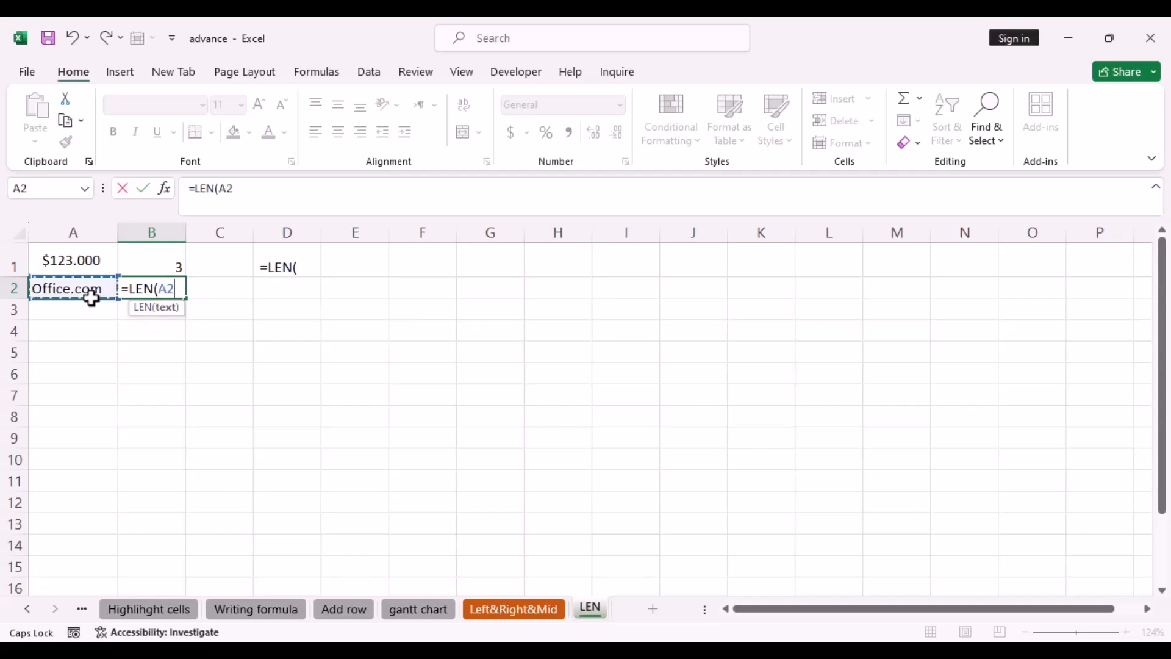
{"action": "type", "text": ")"}
{"action": "key", "text": "Return"}
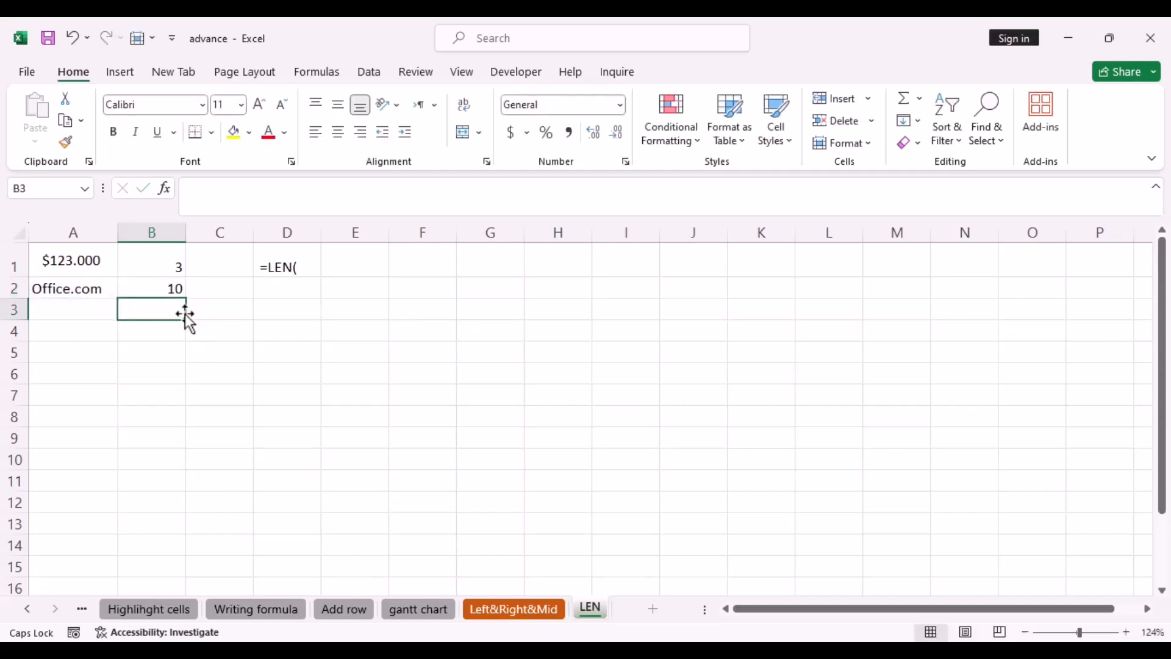